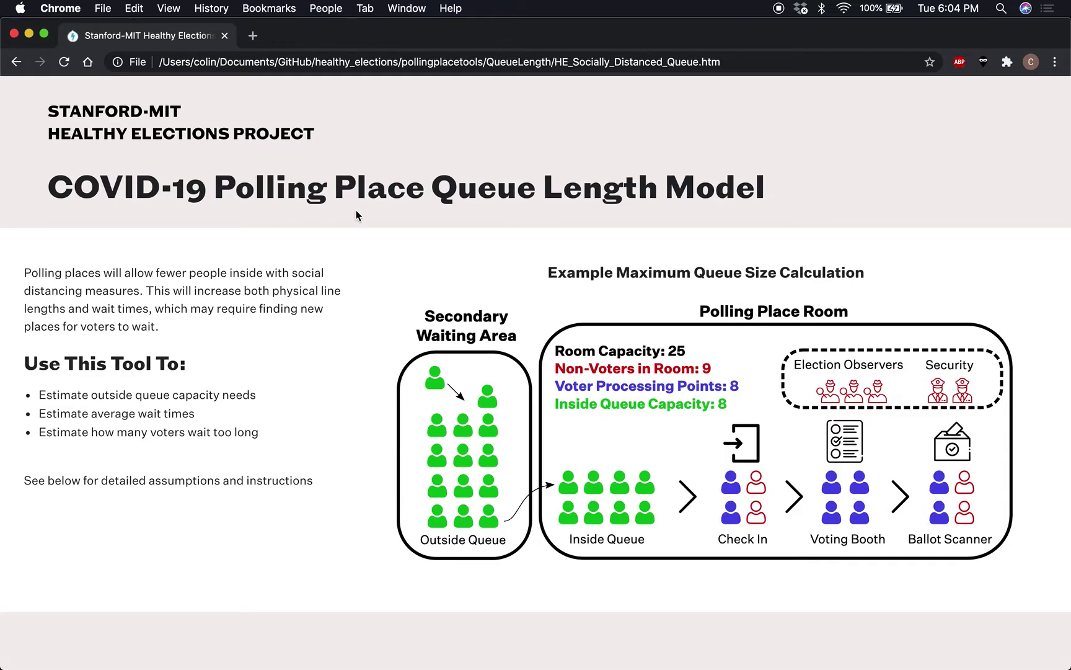
# Download the FiniteWaitingRoom_CalculationMacro .xlsm workbook from the page and open it in Excel
pyautogui.scroll(-10, 343, 244)
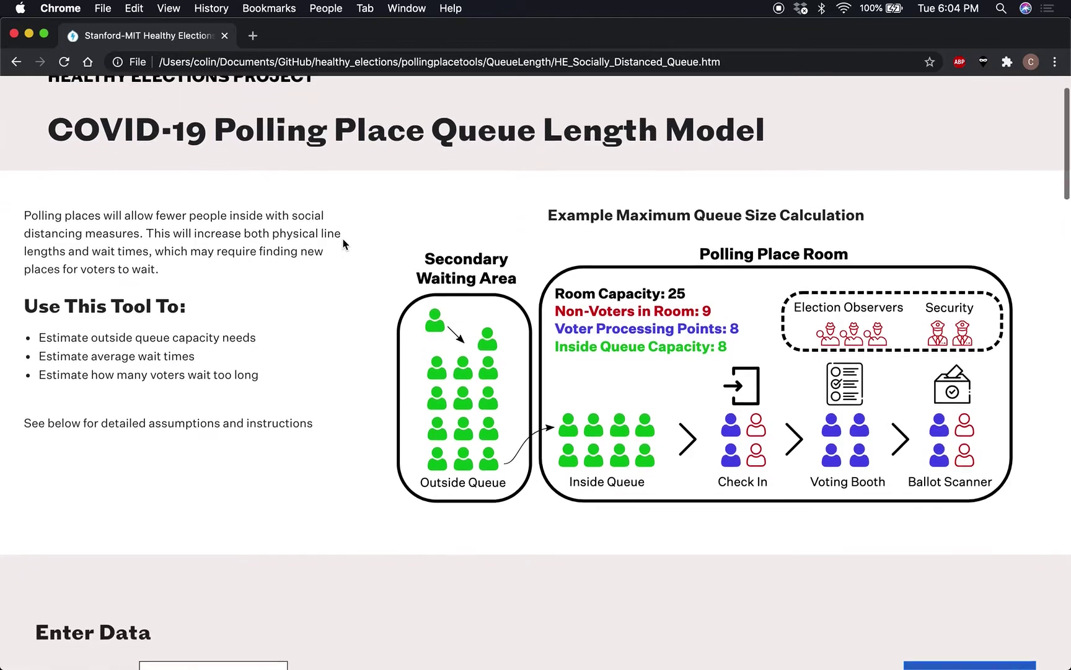
pyautogui.scroll(-10, 343, 244)
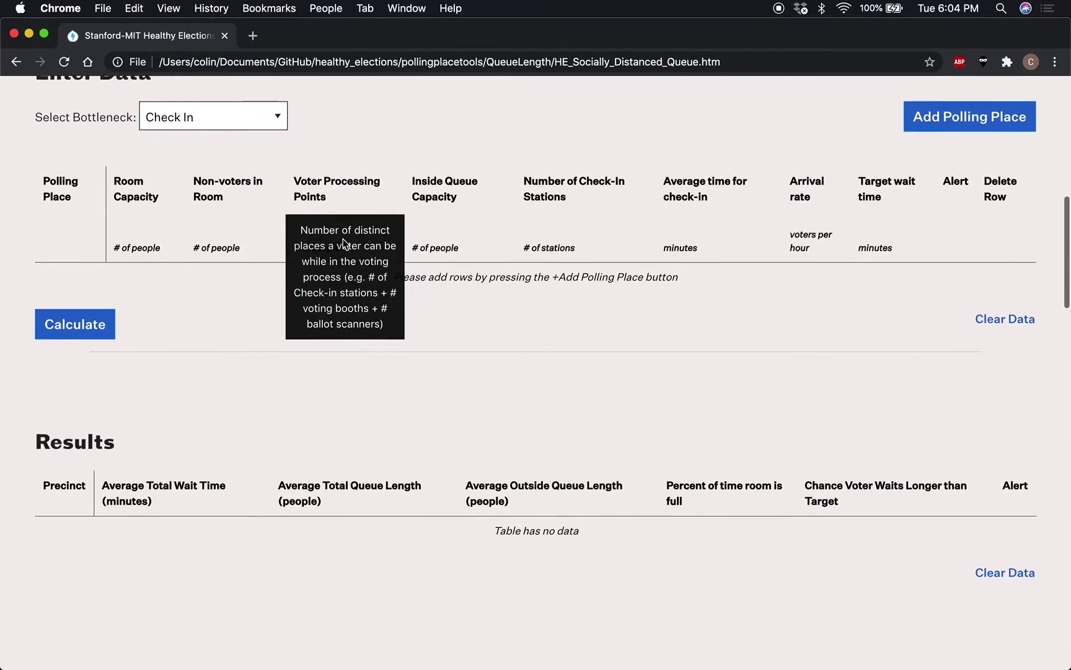
pyautogui.scroll(-5, 344, 243)
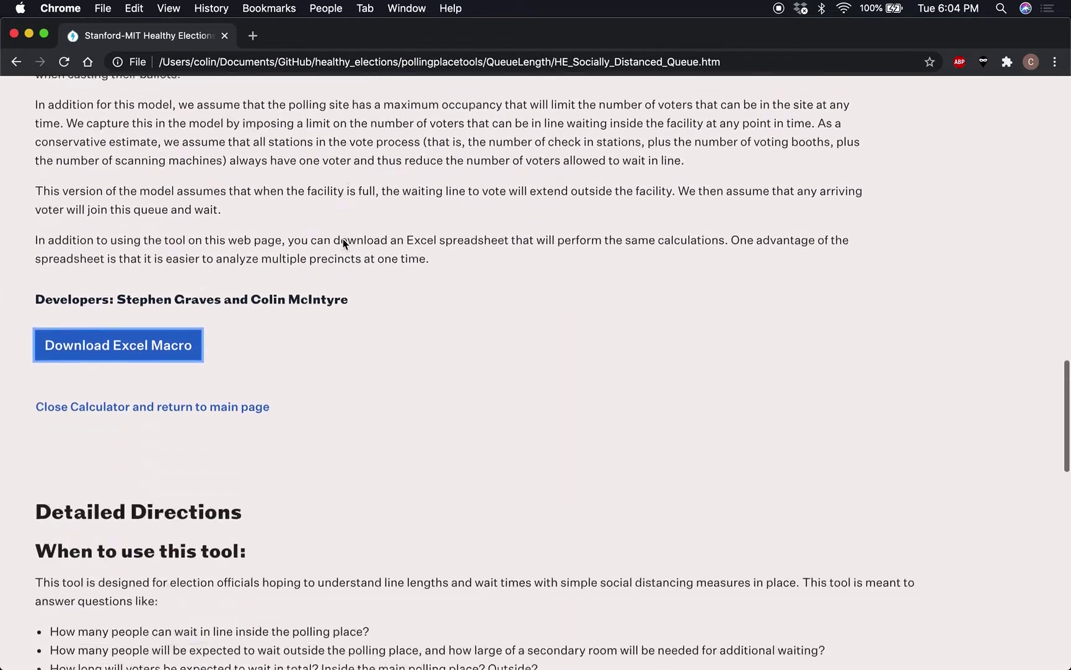
pyautogui.scroll(3, 343, 239)
pyautogui.scroll(1, 343, 256)
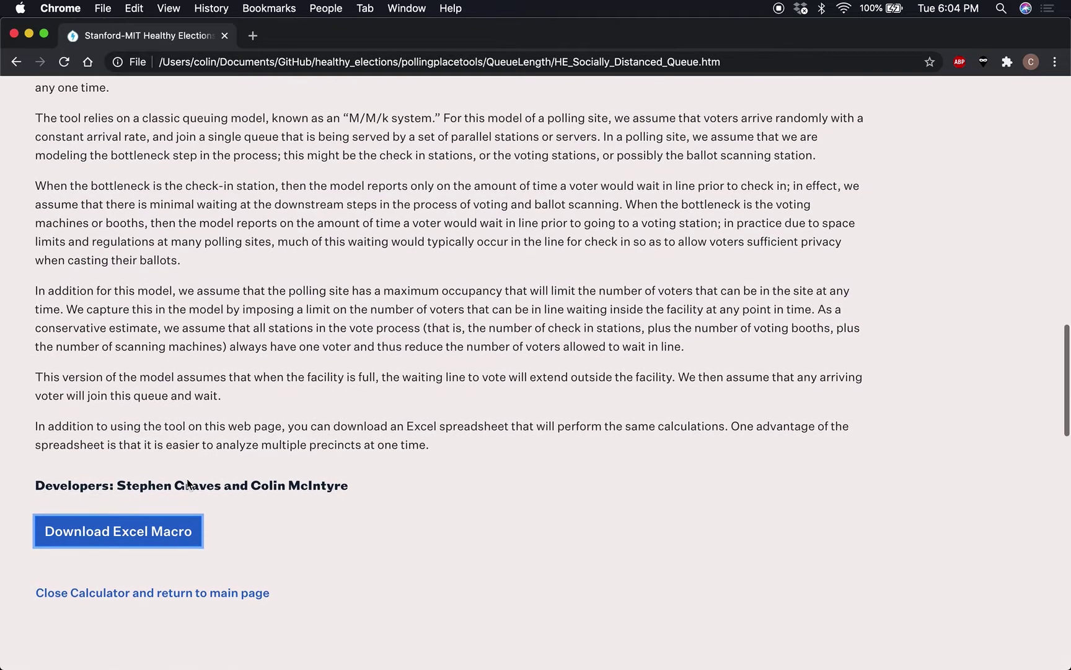
pyautogui.click(161, 534)
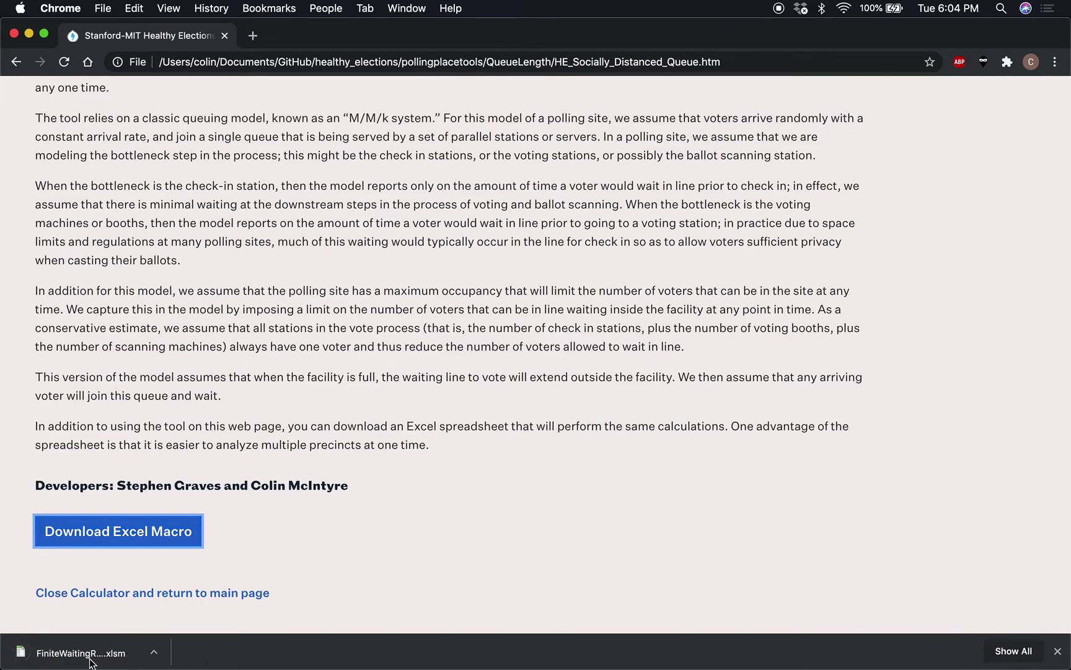
pyautogui.click(20, 653)
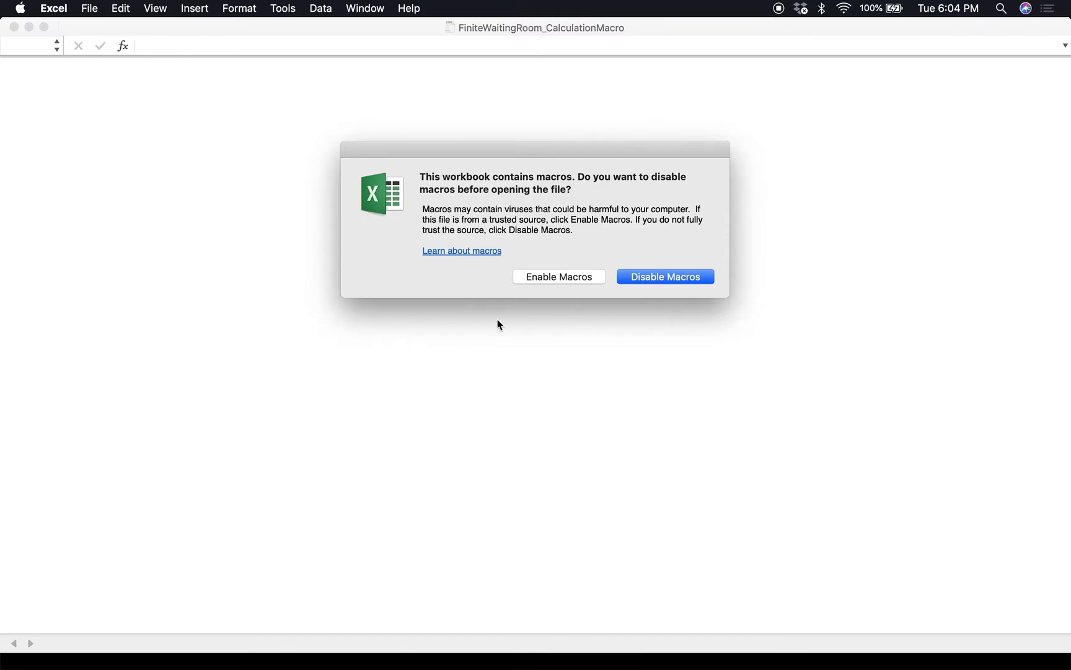
# Enable the workbook's macros and review the Model Inputs area G13:M27 on Inputs_Outputs
pyautogui.click(545, 278)
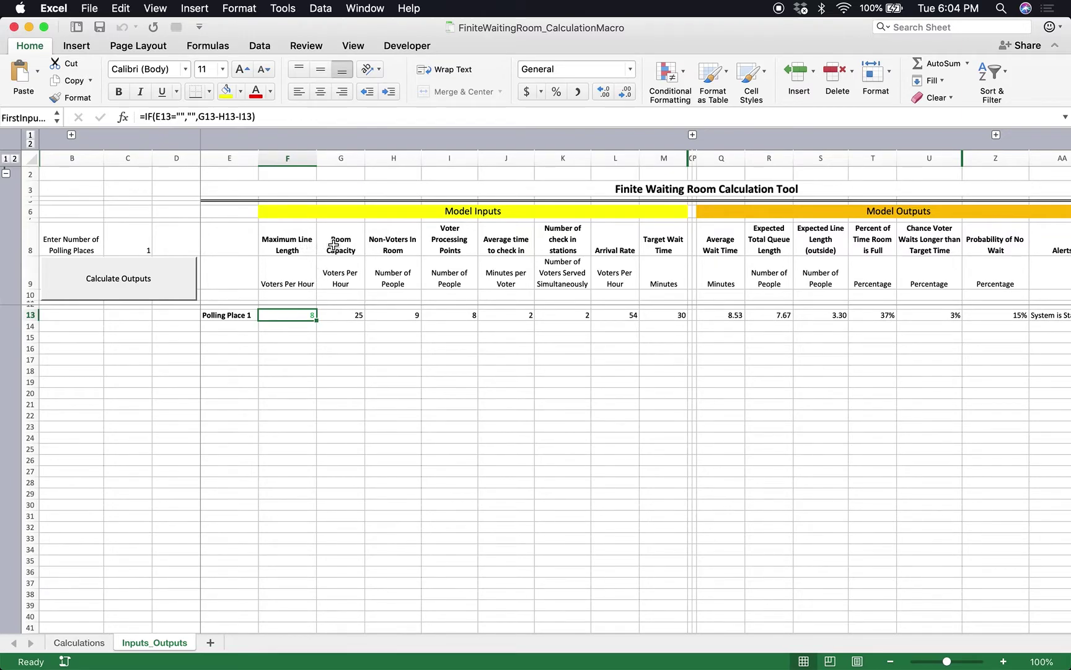
pyautogui.click(282, 239)
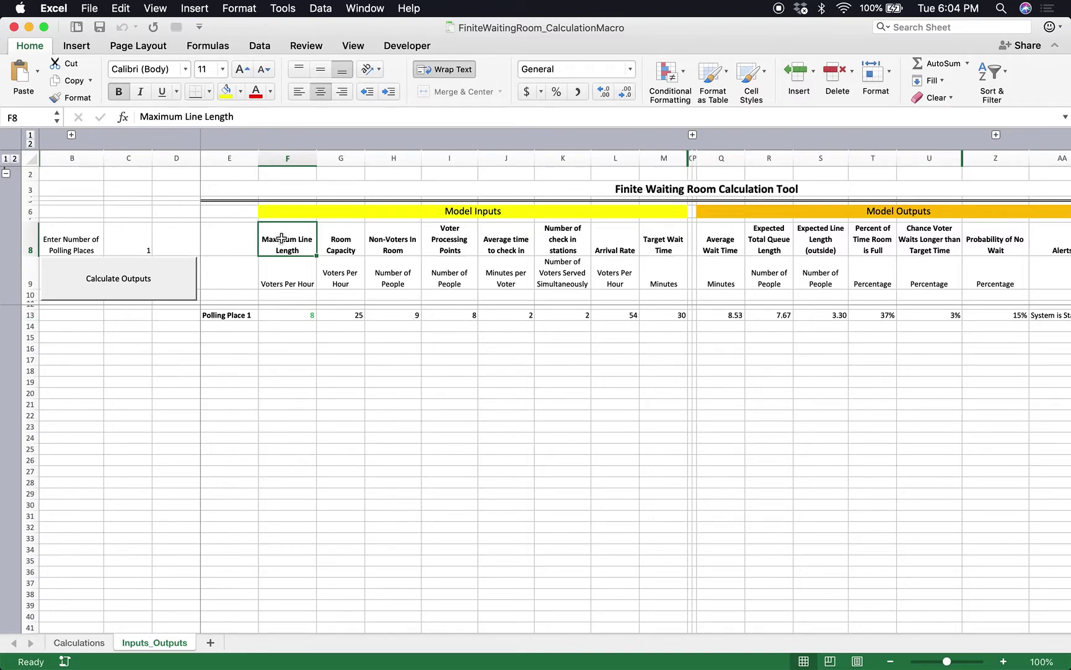
pyautogui.click(353, 319)
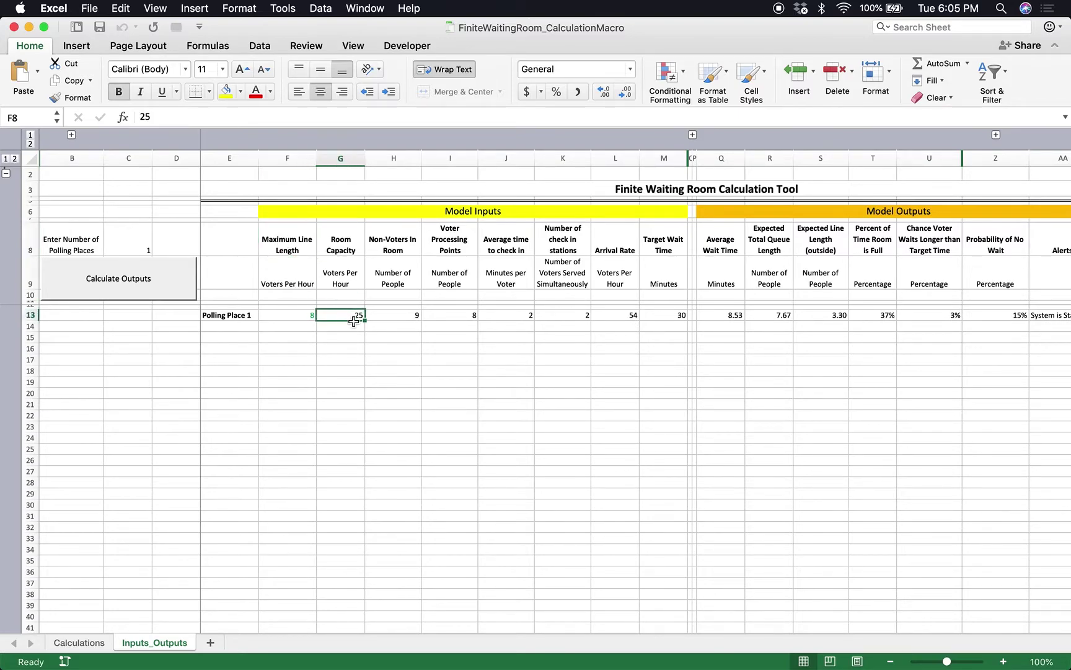
pyautogui.moveTo(353, 320); pyautogui.dragTo(685, 471)
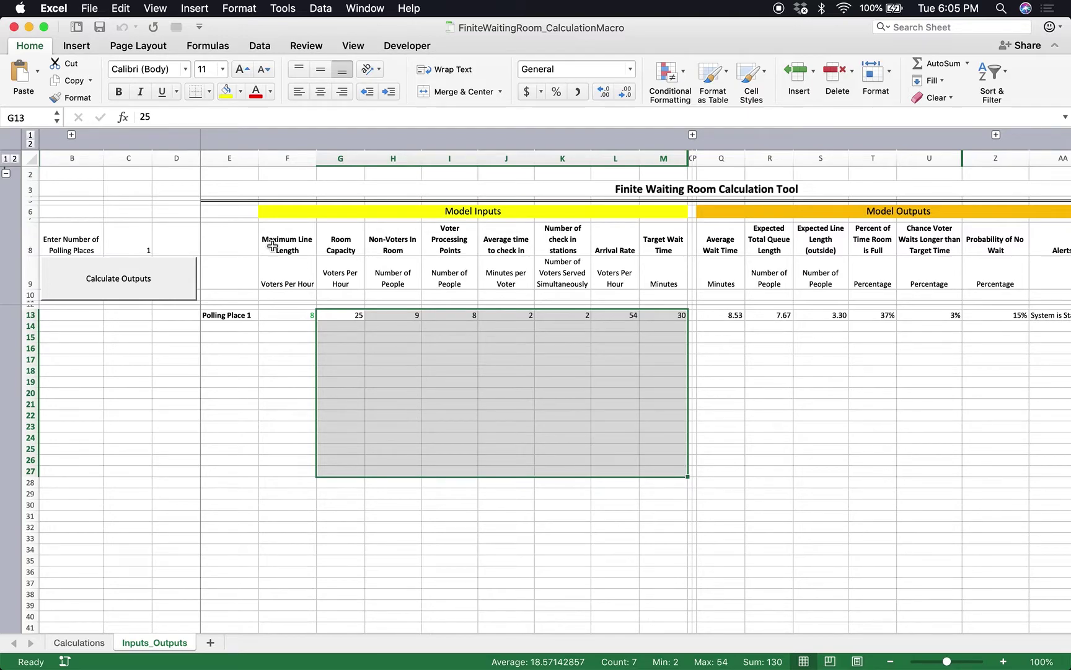
# Enter 10 as the number of polling places in C8, then bring up Workbook2
pyautogui.click(138, 234)
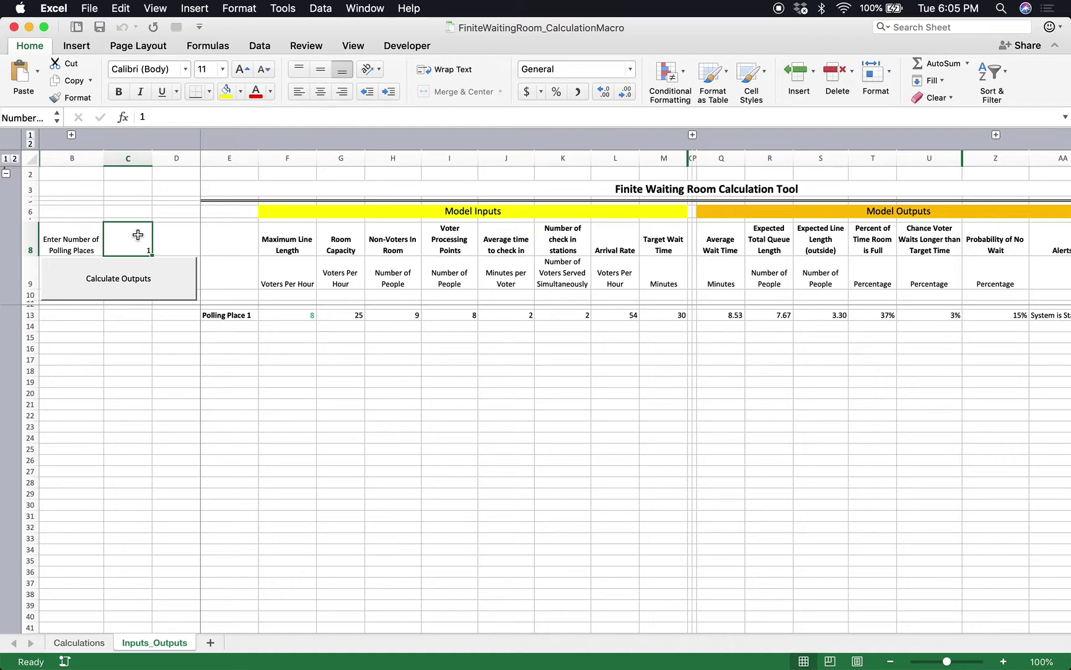
pyautogui.write('10')
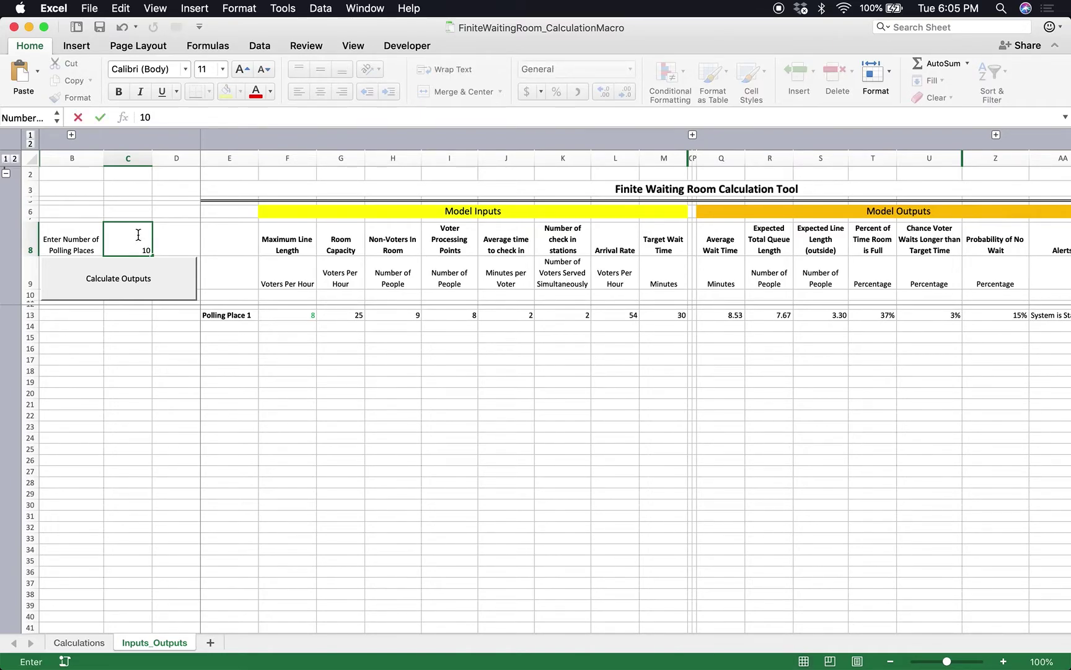
pyautogui.press('Return')
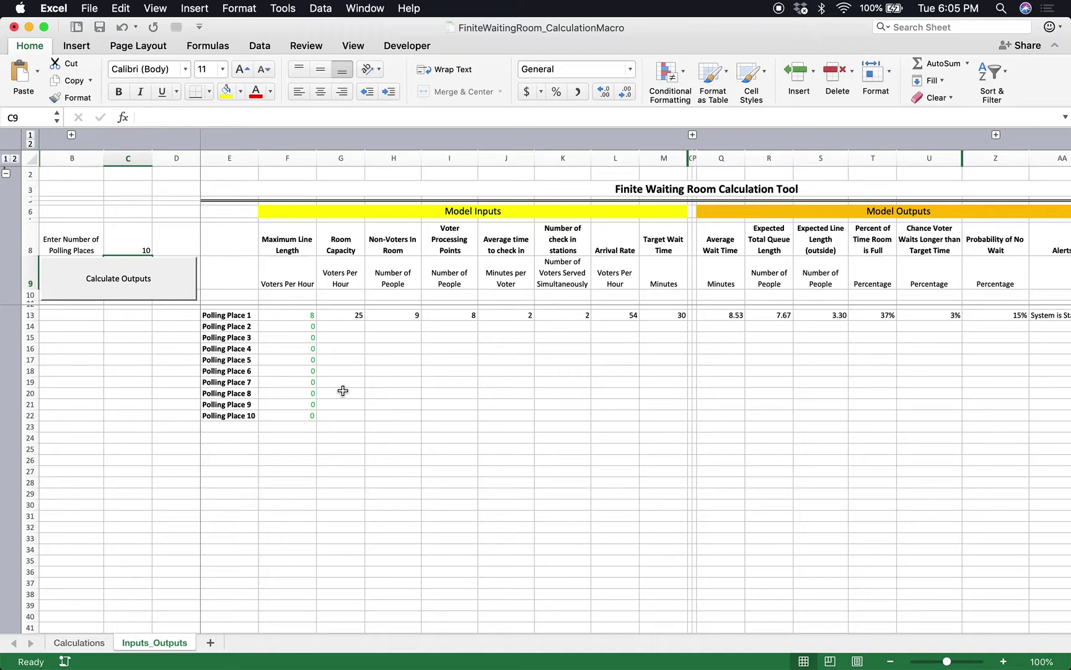
pyautogui.press('super+grave')
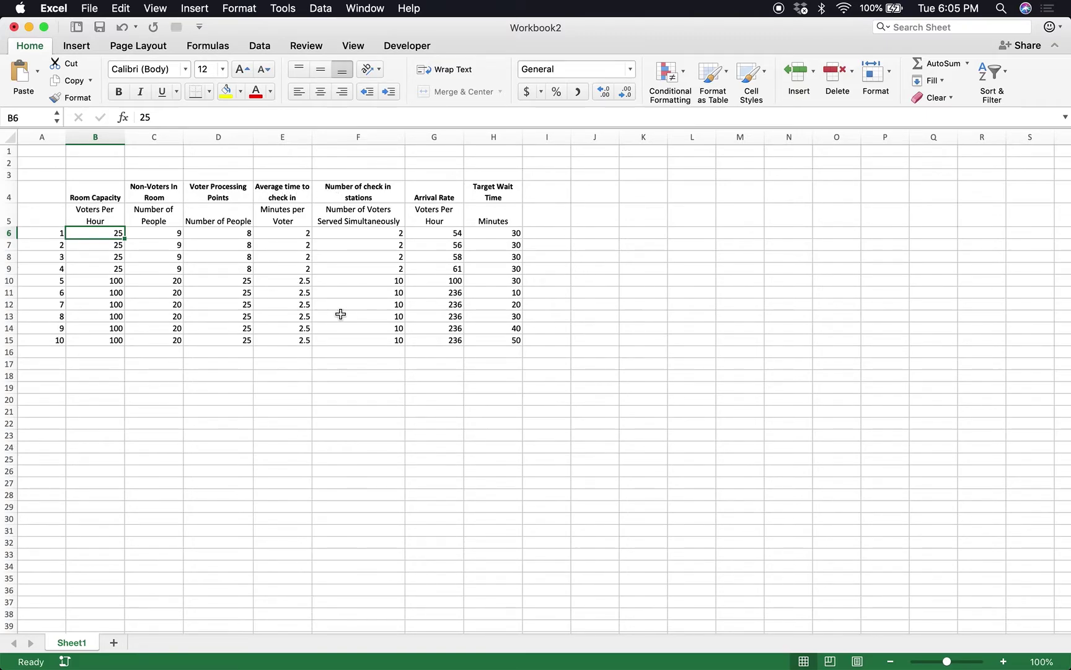
# Copy Workbook2's ten polling place rows (B6:H15) into the Model Inputs starting at G13
pyautogui.moveTo(92, 234); pyautogui.dragTo(496, 338)
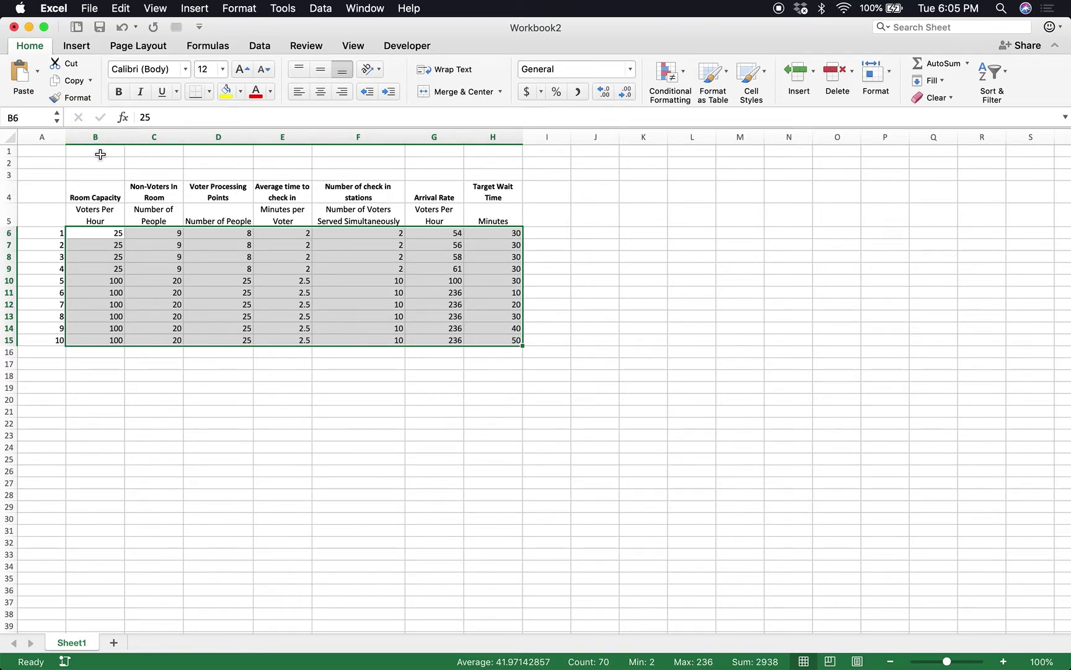
pyautogui.press('super+c')
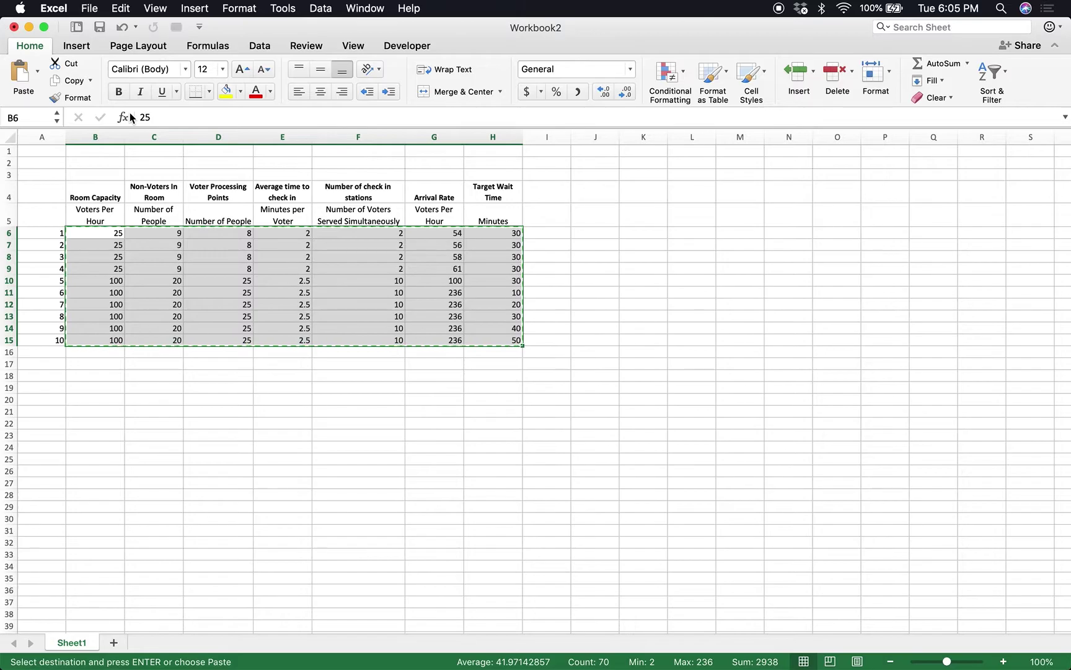
pyautogui.press('super+grave')
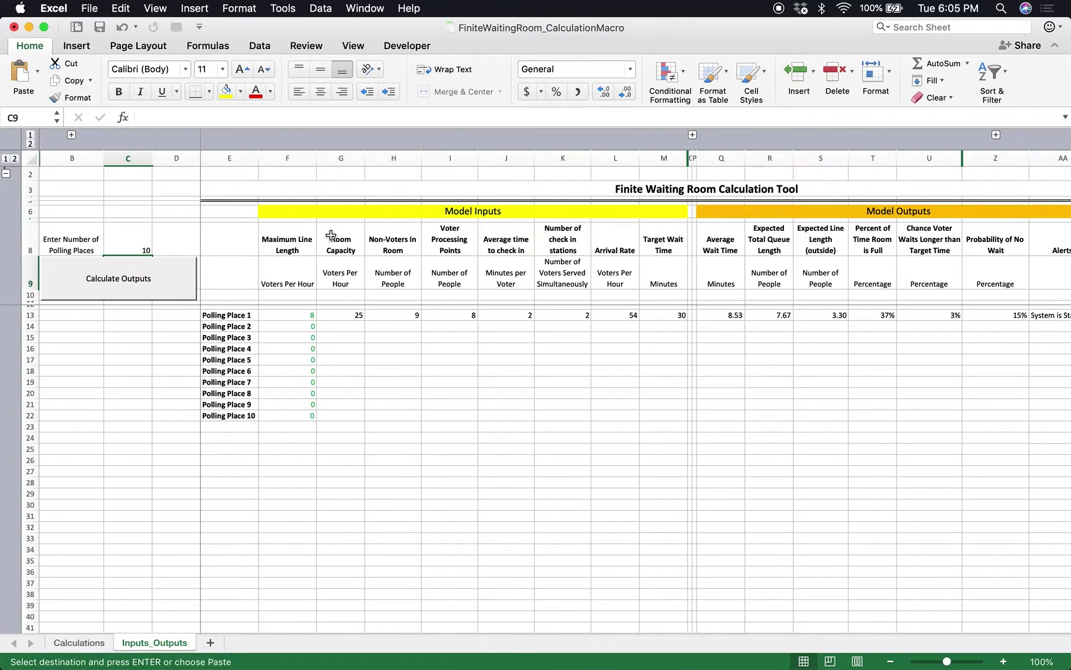
pyautogui.click(341, 315)
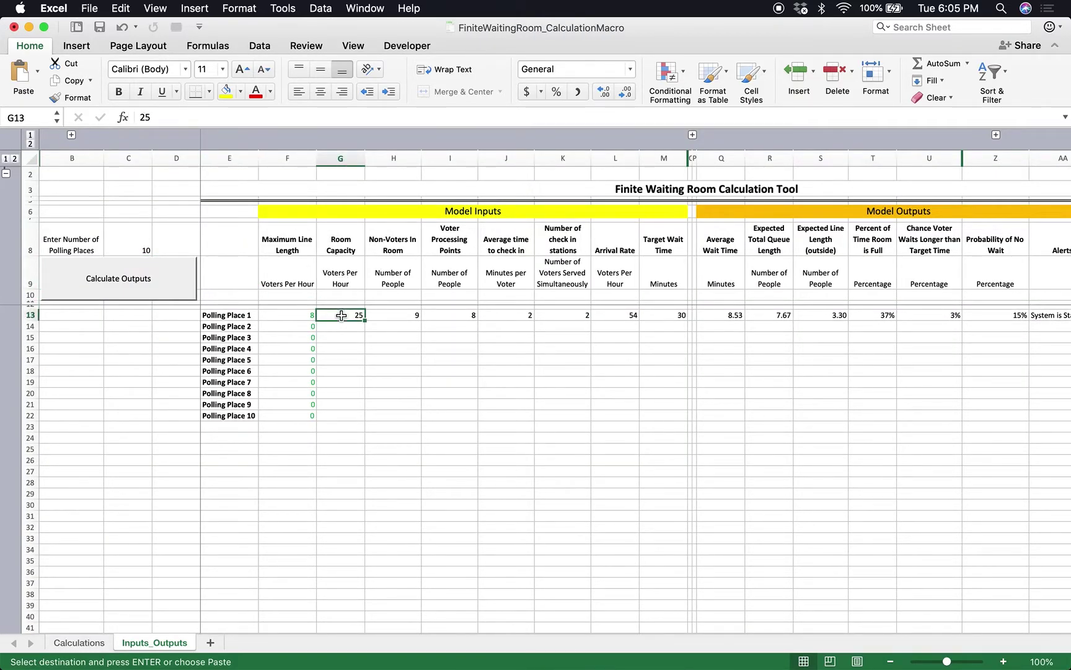
pyautogui.click(38, 72)
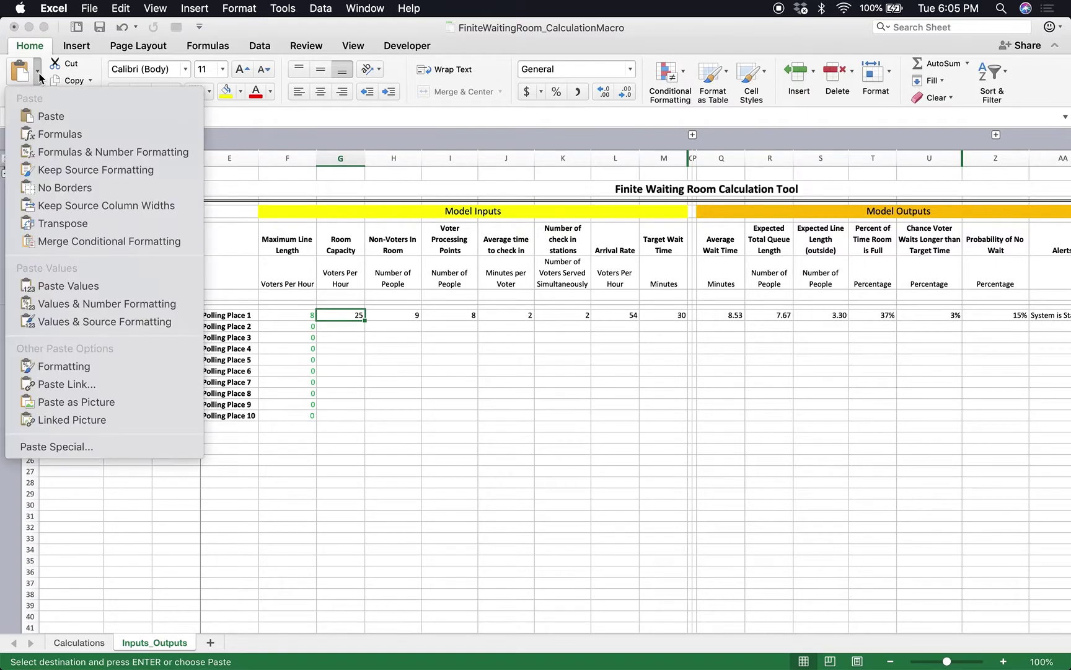
pyautogui.click(61, 287)
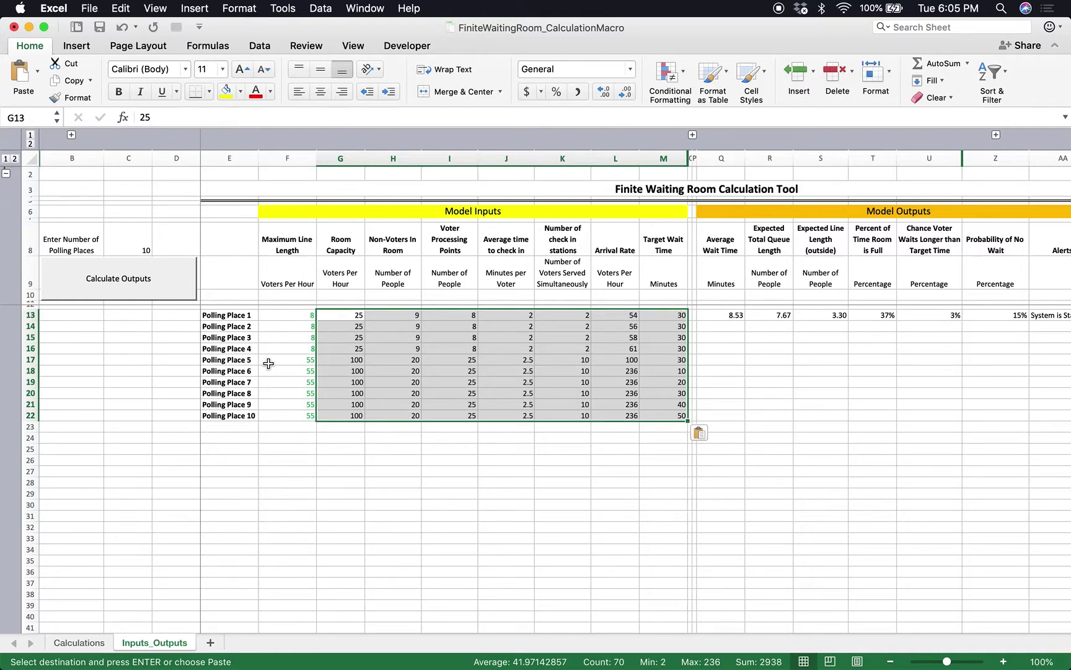
pyautogui.click(336, 428)
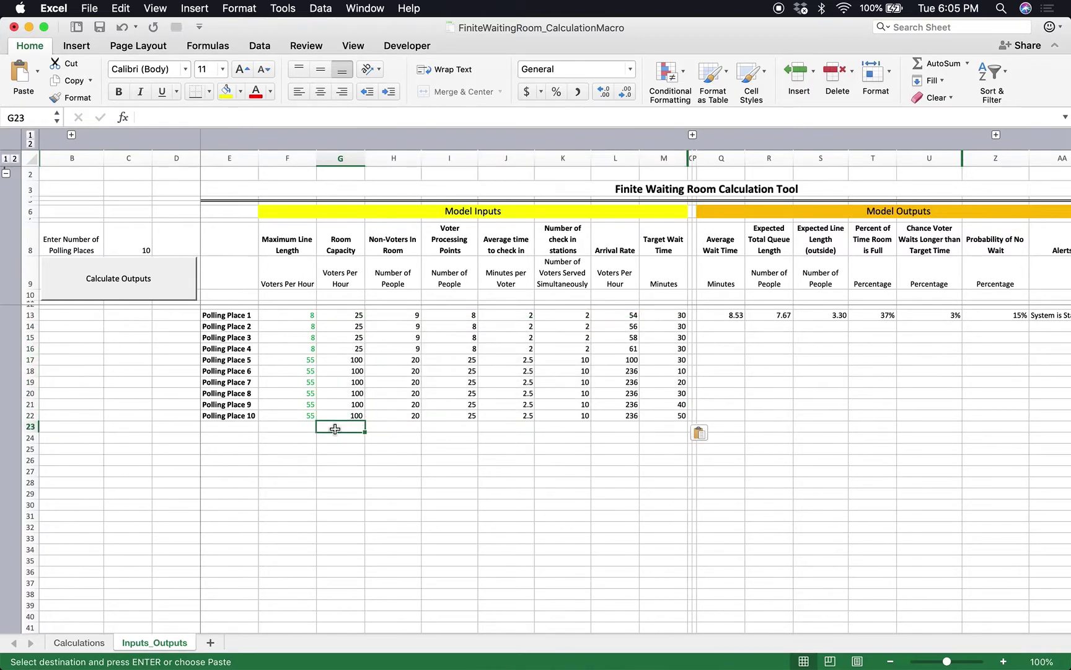
pyautogui.click(123, 284)
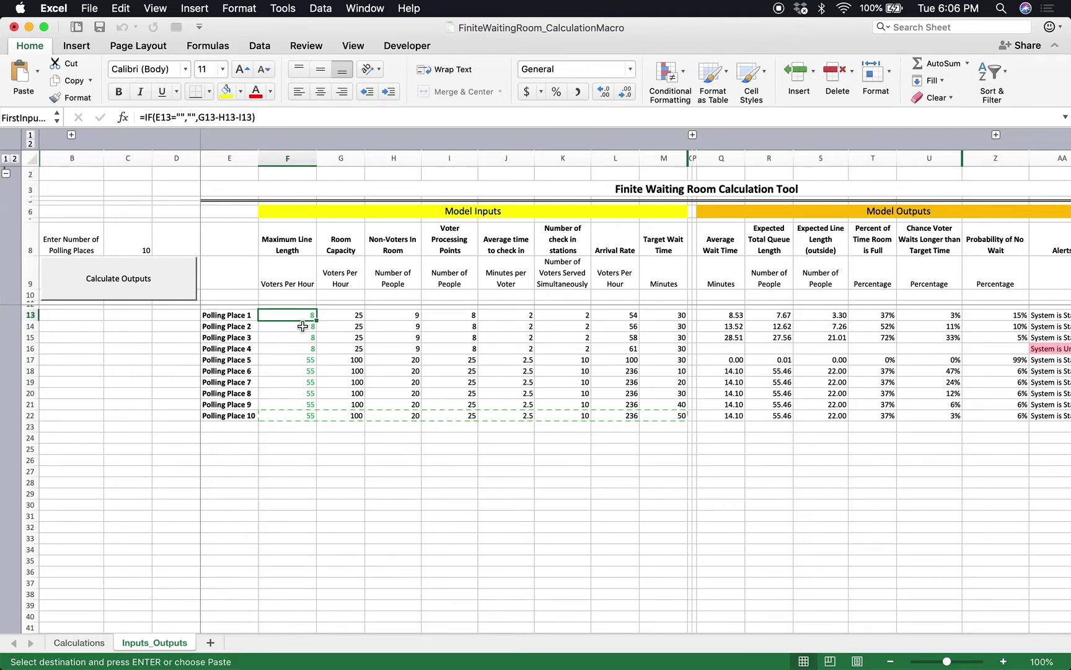
pyautogui.click(341, 316)
pyautogui.moveTo(341, 316); pyautogui.dragTo(665, 343)
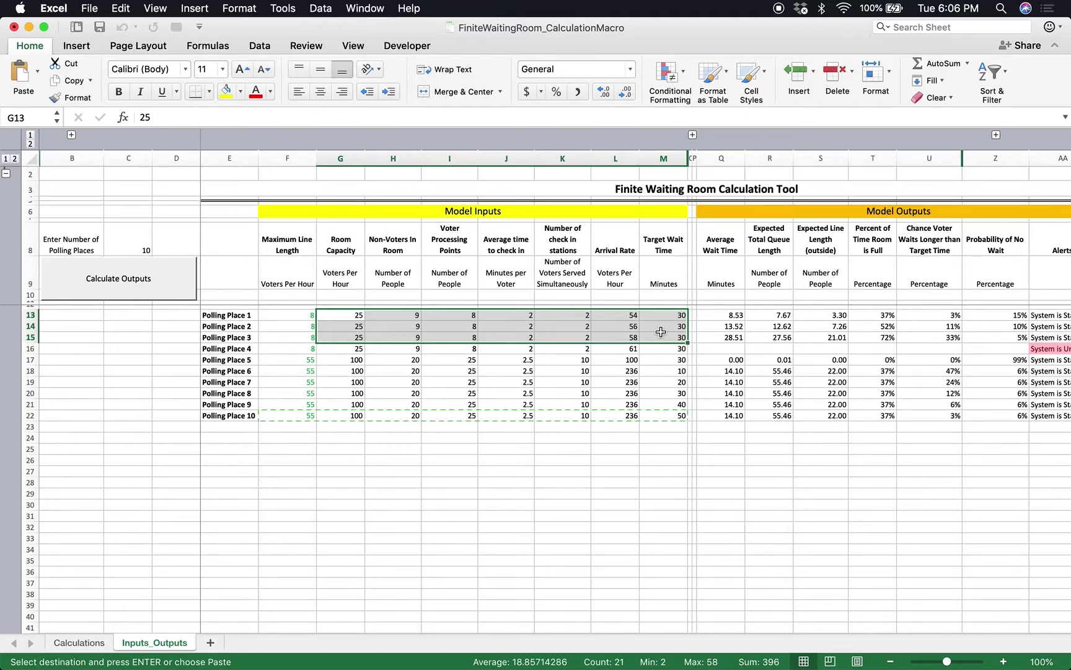
pyautogui.moveTo(340, 349); pyautogui.dragTo(664, 349)
pyautogui.click(618, 349)
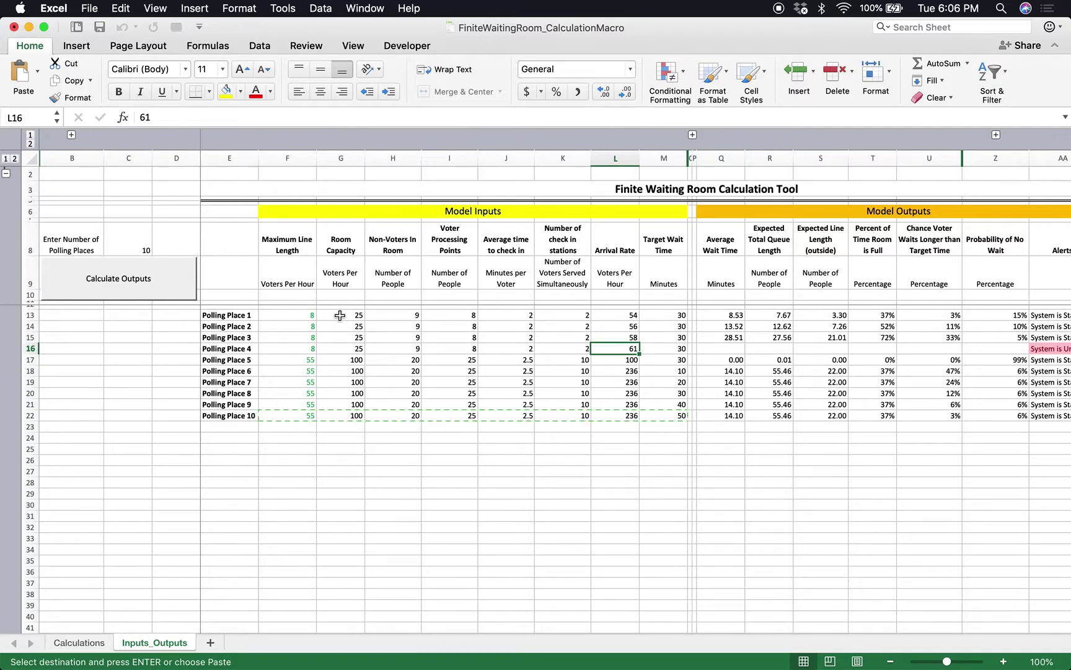
pyautogui.moveTo(340, 316); pyautogui.dragTo(448, 349)
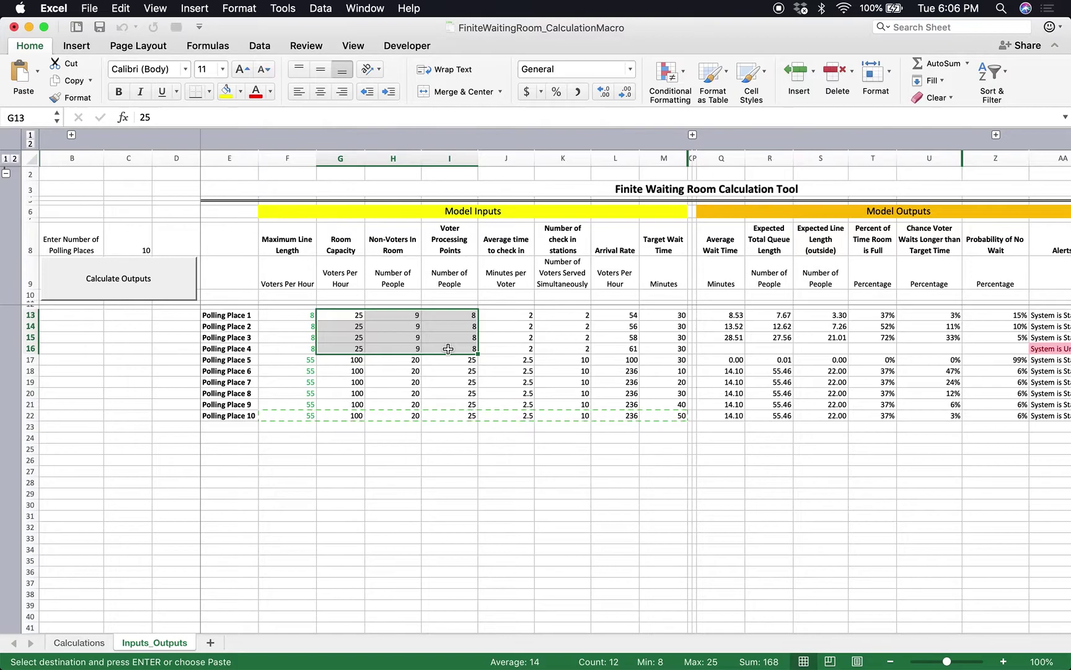
pyautogui.click(509, 316)
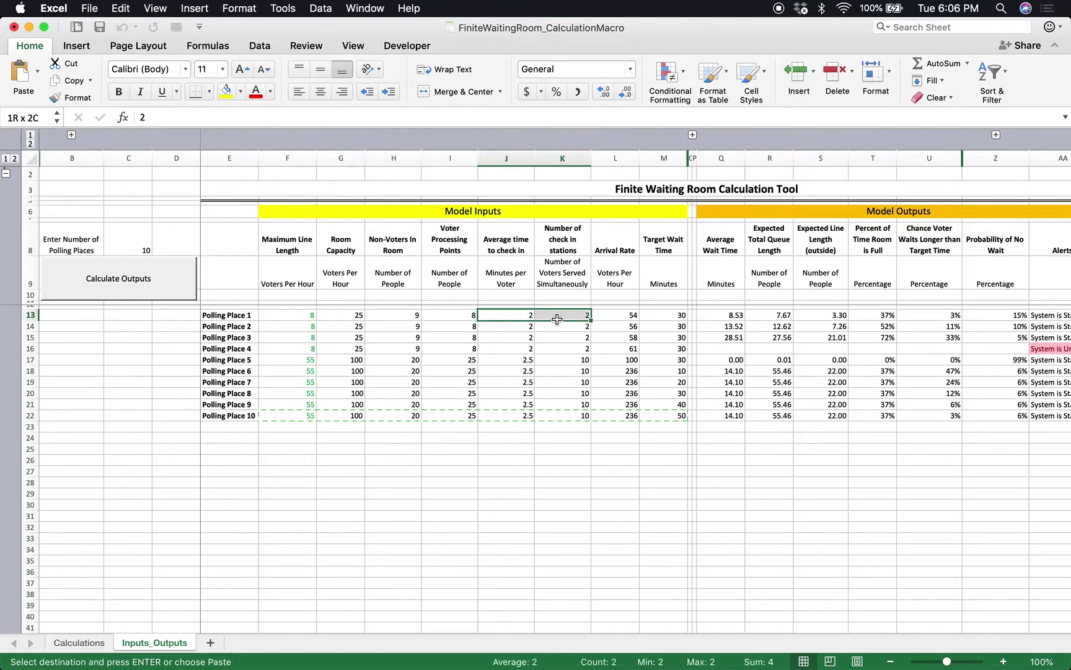
pyautogui.moveTo(557, 319); pyautogui.dragTo(557, 352)
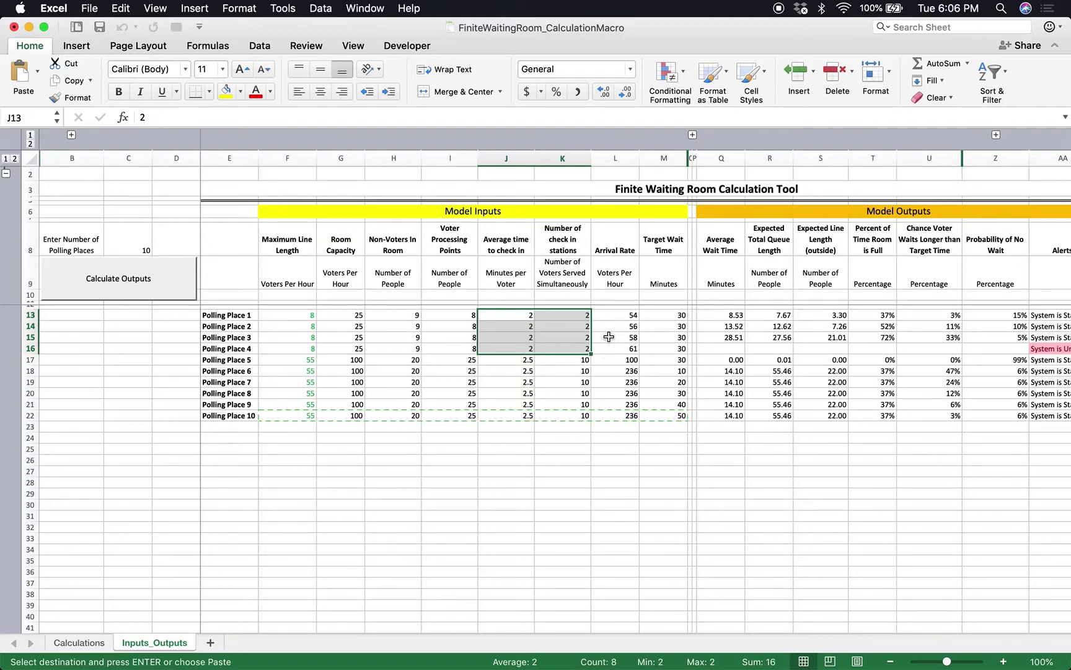
pyautogui.moveTo(612, 316); pyautogui.dragTo(612, 348)
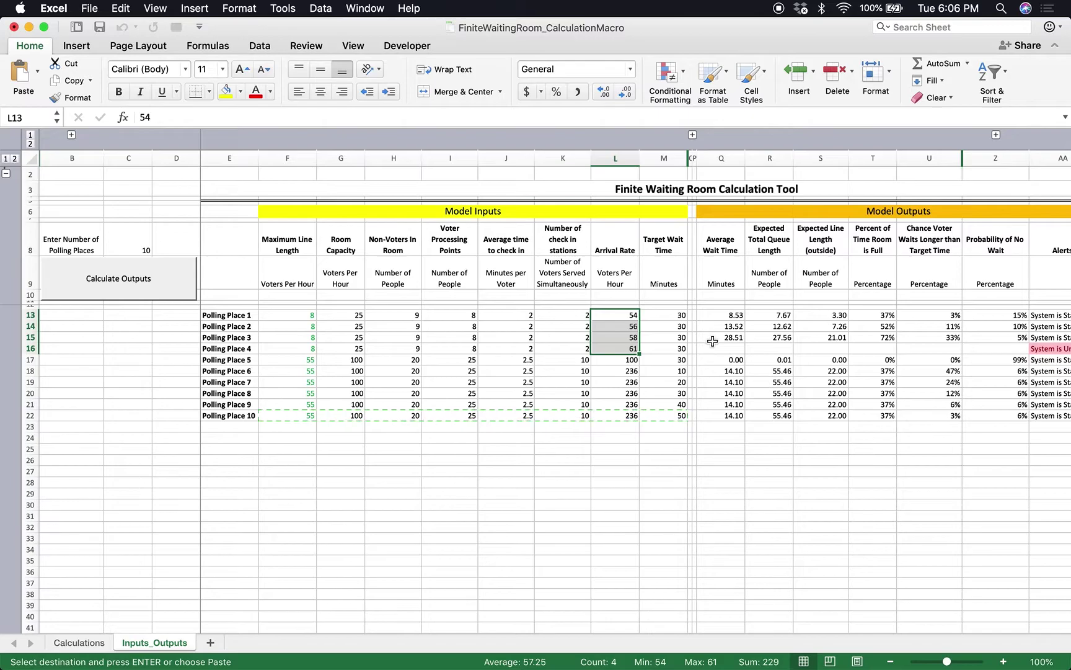
pyautogui.moveTo(719, 314); pyautogui.dragTo(965, 349)
pyautogui.hscroll(4, 965, 349)
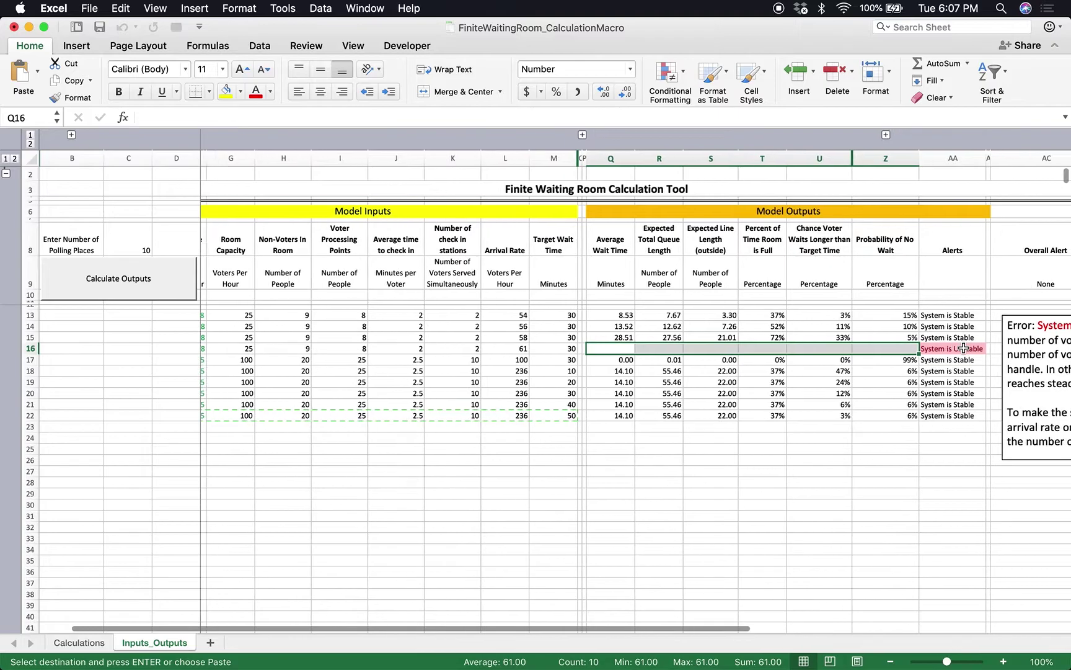
pyautogui.hscroll(5, 963, 348)
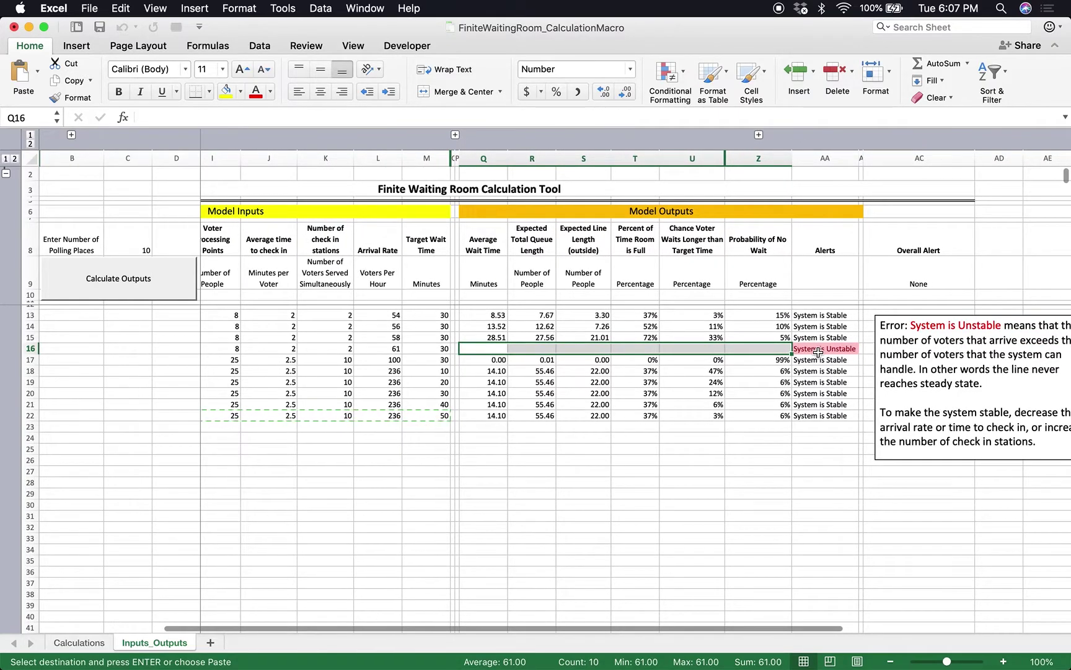
pyautogui.click(818, 349)
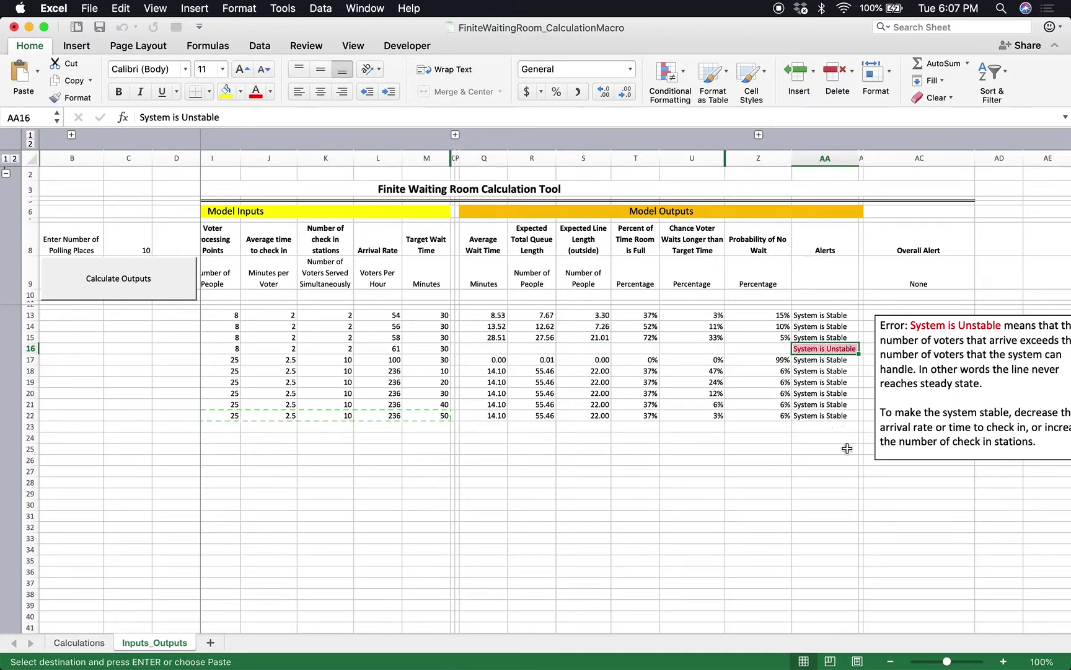
pyautogui.hscroll(2, 847, 447)
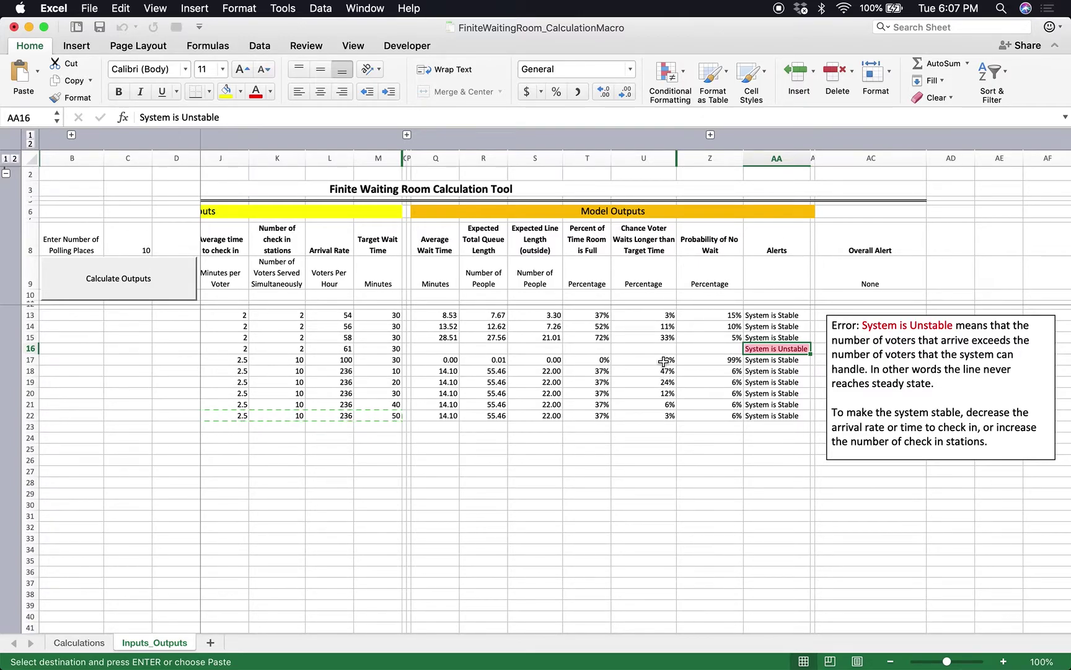
pyautogui.hscroll(-5, 648, 348)
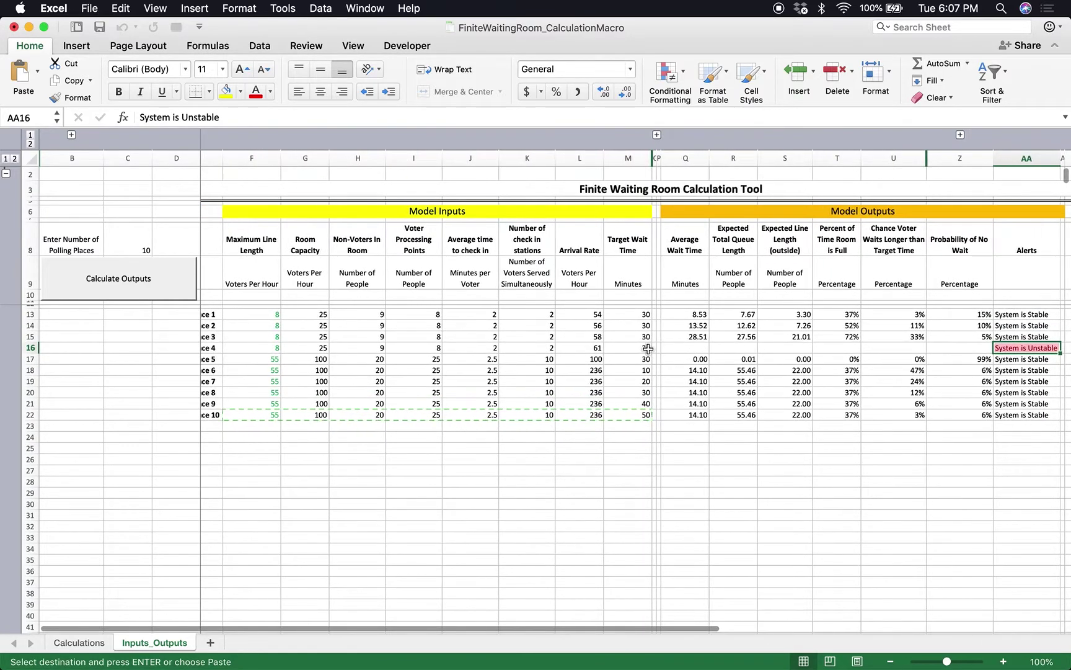
# Change Polling Place 4's arrival rate in L16 from 61 to 59 and rerun Calculate Outputs
pyautogui.hscroll(-2, 648, 349)
pyautogui.click(605, 348)
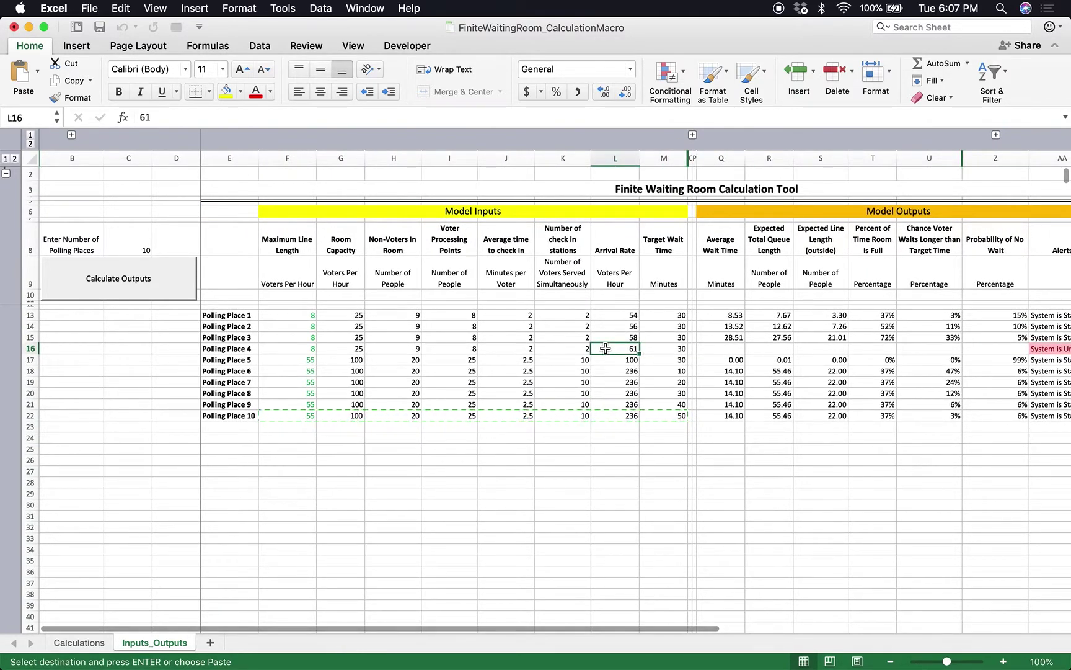
pyautogui.write('59')
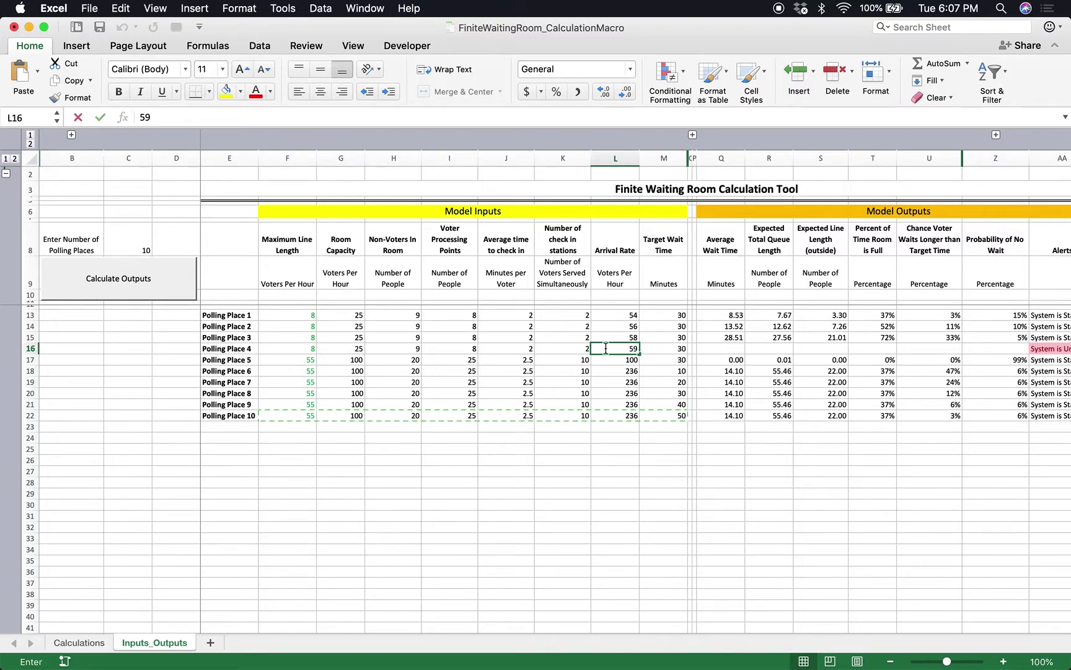
pyautogui.click(567, 348)
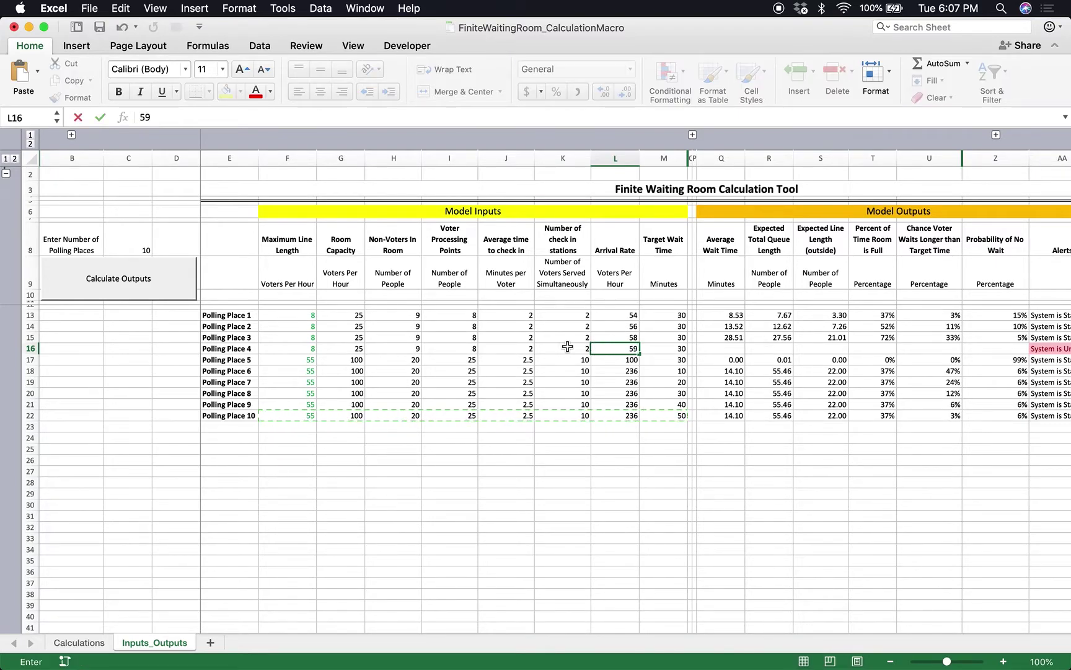
pyautogui.click(128, 289)
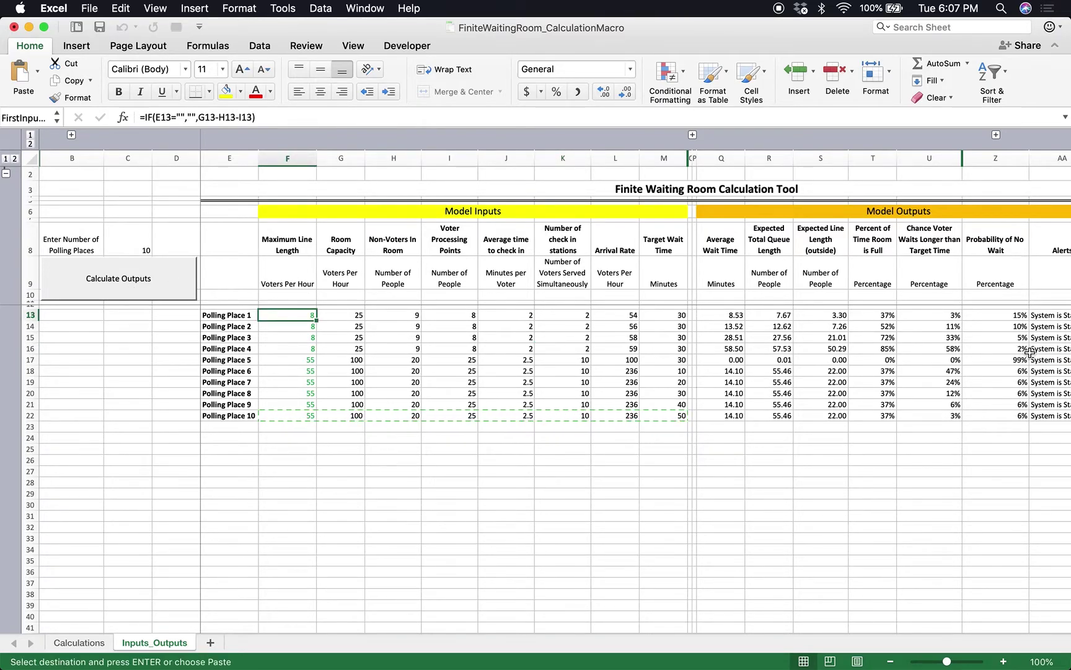
pyautogui.hscroll(2, 1029, 352)
pyautogui.hscroll(-2, 1029, 352)
pyautogui.moveTo(284, 360); pyautogui.dragTo(663, 361)
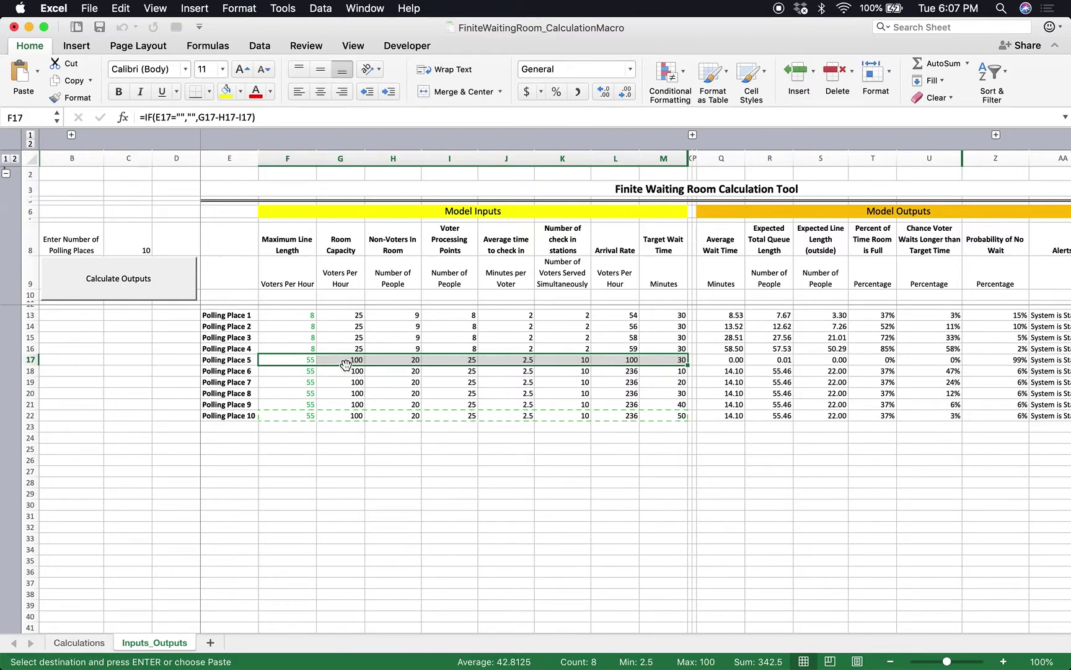
pyautogui.click(398, 361)
pyautogui.click(452, 359)
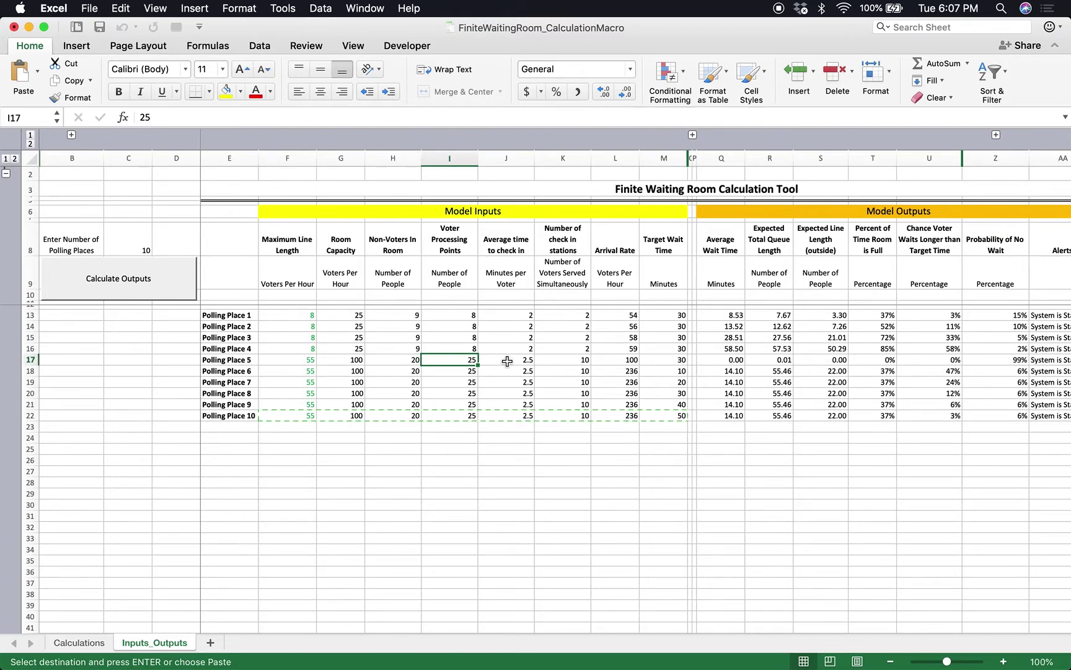
pyautogui.click(606, 359)
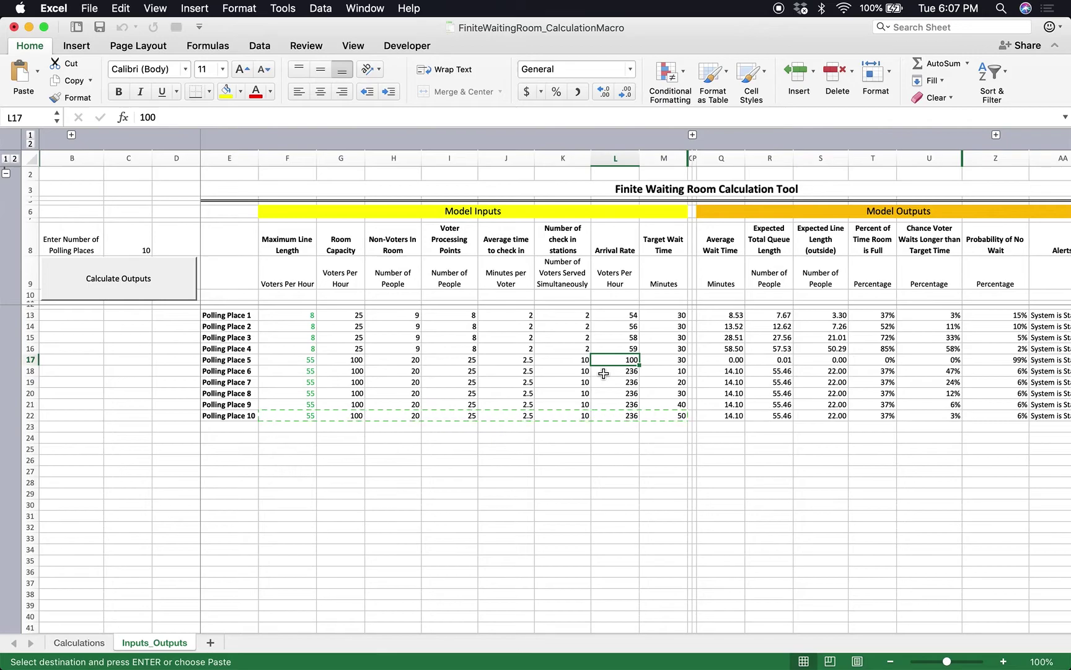
pyautogui.moveTo(344, 370); pyautogui.dragTo(646, 418)
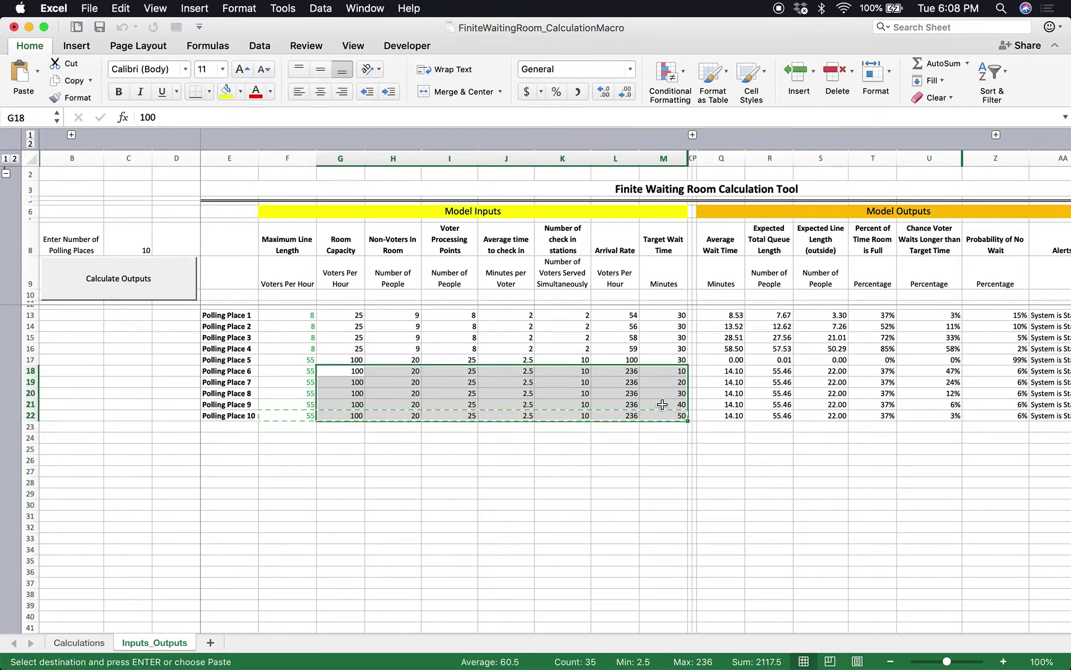
pyautogui.click(673, 372)
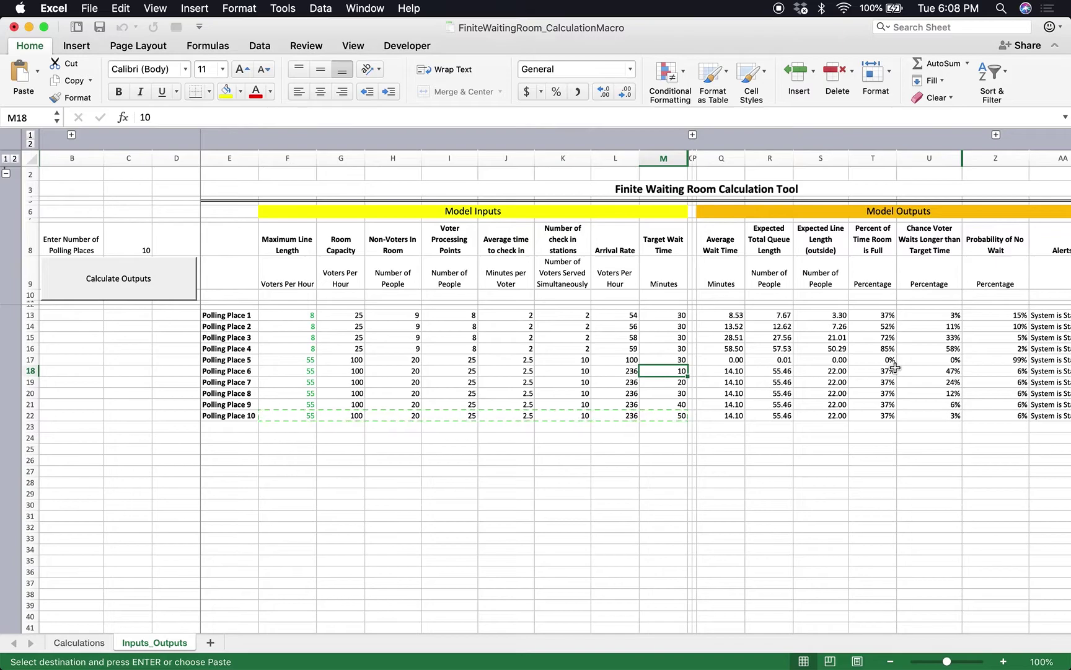
pyautogui.click(920, 369)
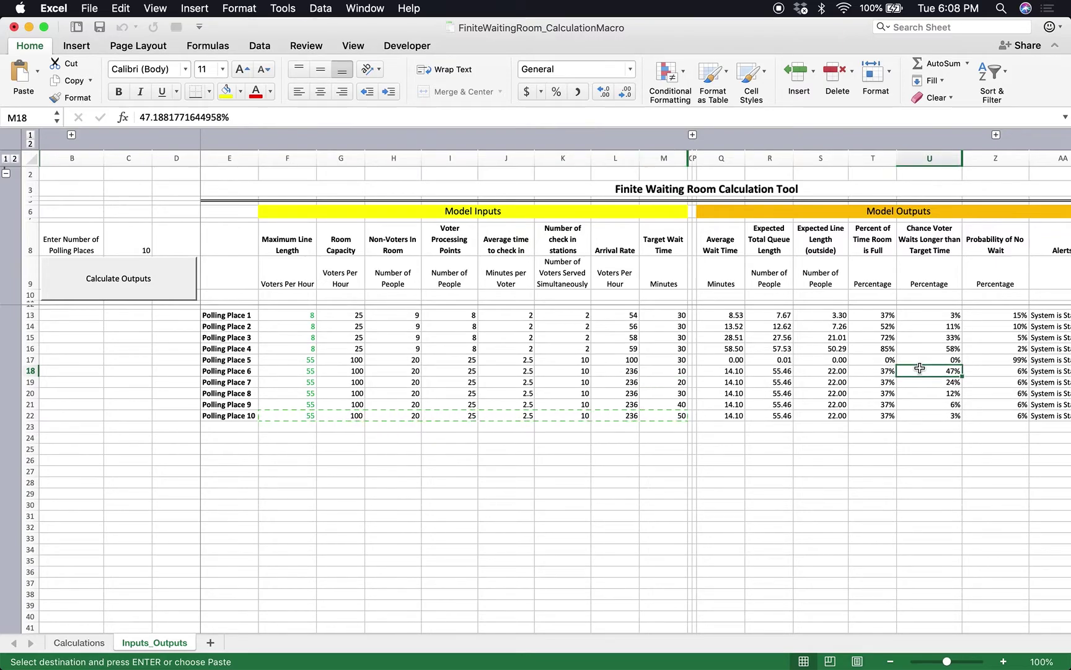
pyautogui.moveTo(920, 368); pyautogui.dragTo(920, 414)
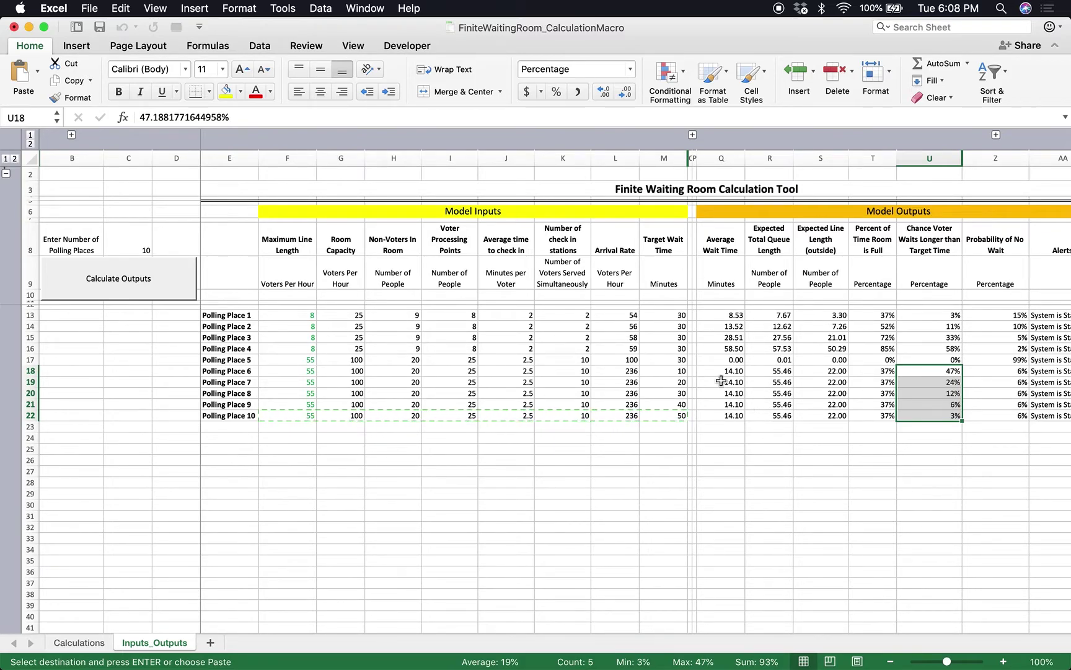
pyautogui.moveTo(718, 370); pyautogui.dragTo(726, 415)
pyautogui.click(764, 372)
pyautogui.moveTo(764, 371); pyautogui.dragTo(755, 411)
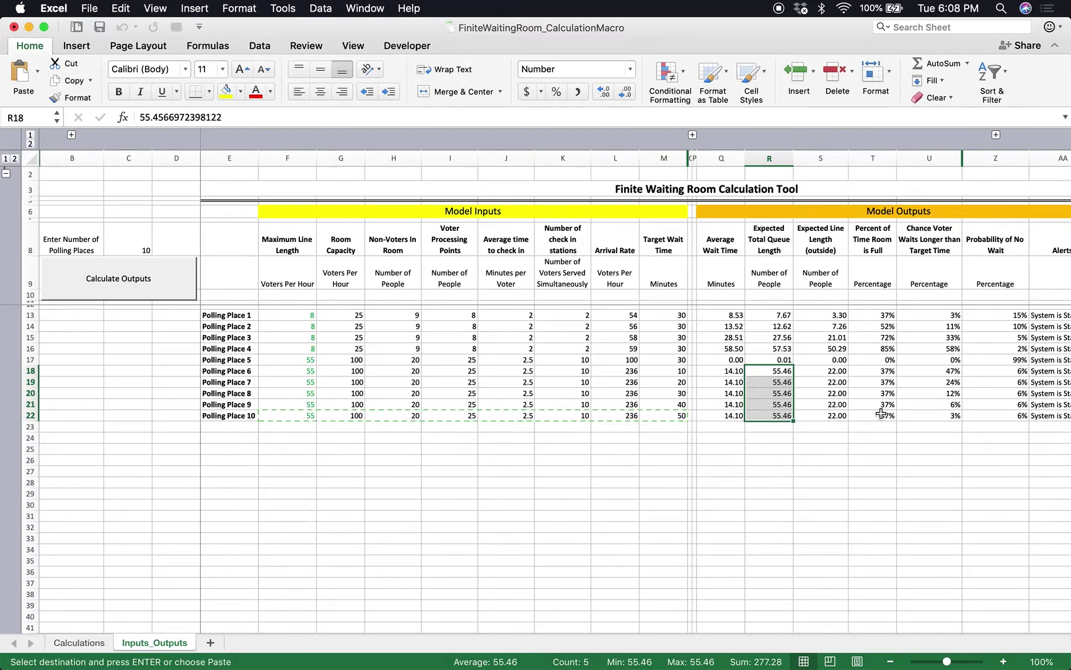
pyautogui.hscroll(2, 881, 414)
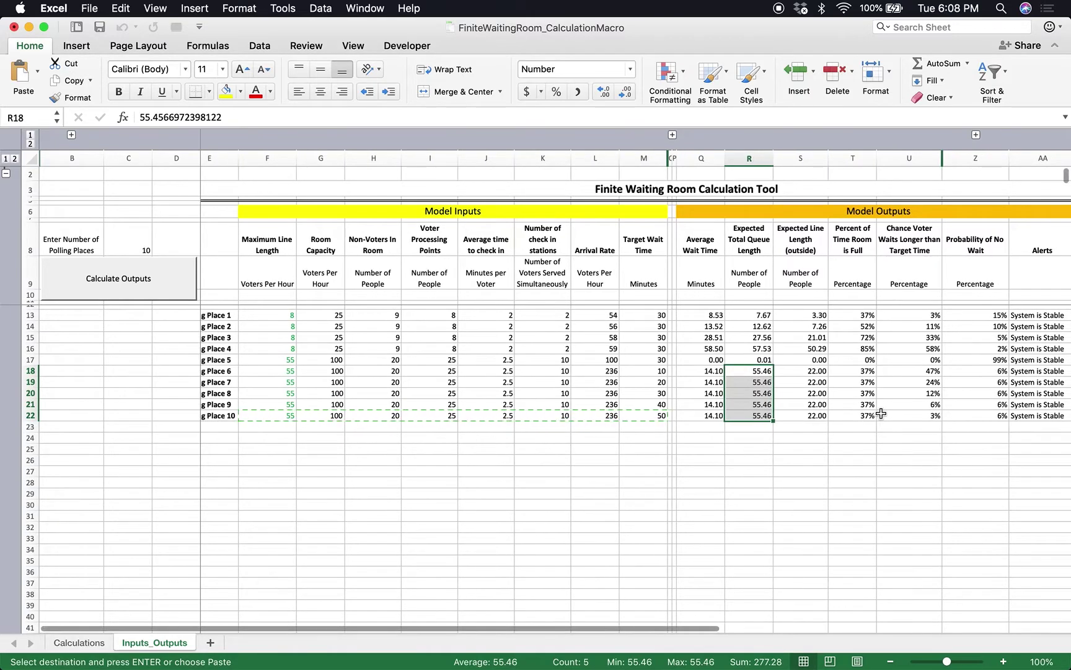
pyautogui.hscroll(5, 881, 413)
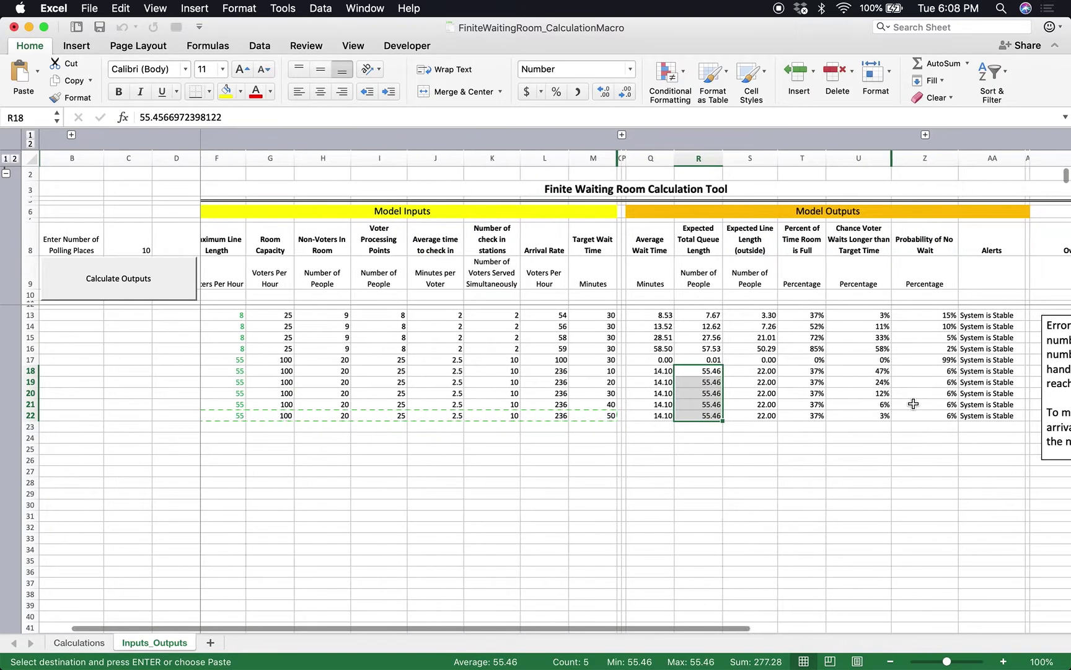
pyautogui.hscroll(15, 913, 403)
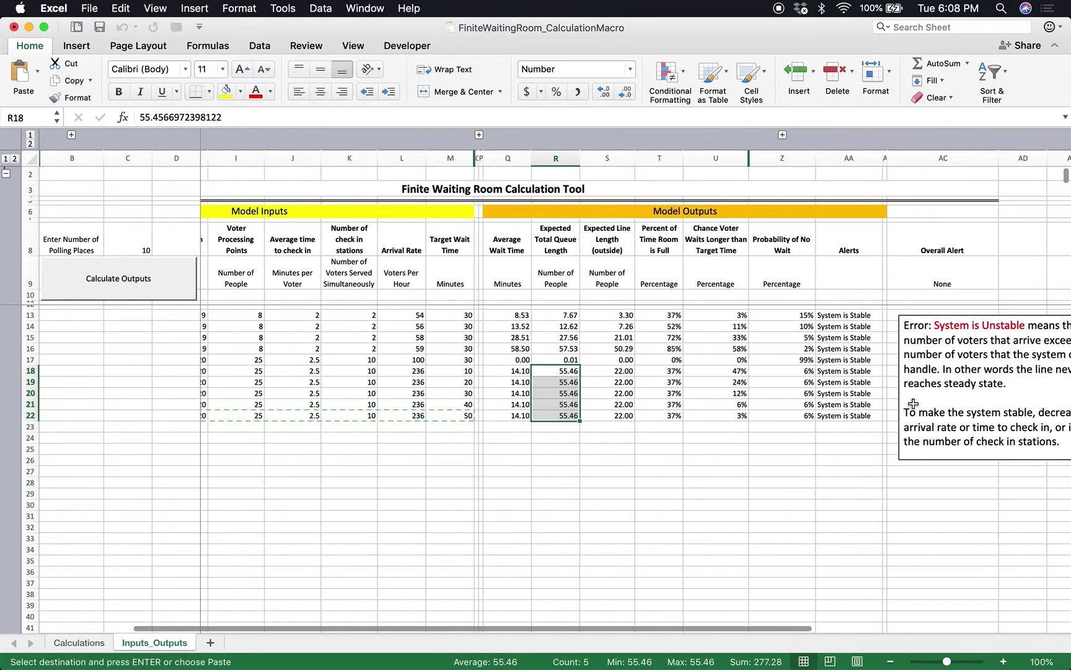
pyautogui.hscroll(1, 913, 404)
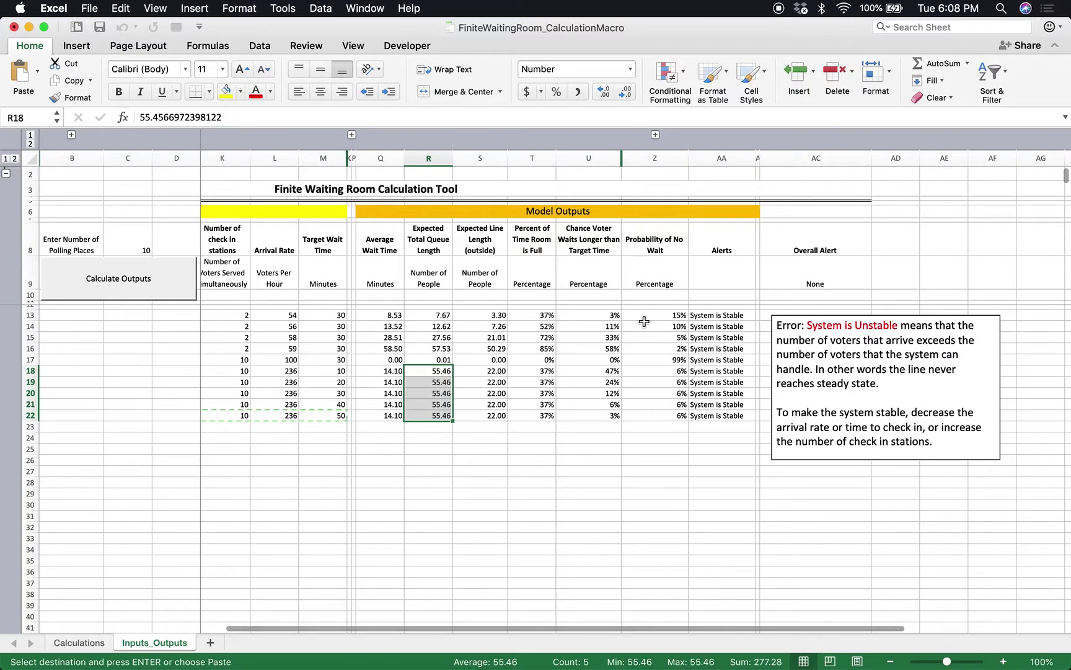
pyautogui.click(655, 135)
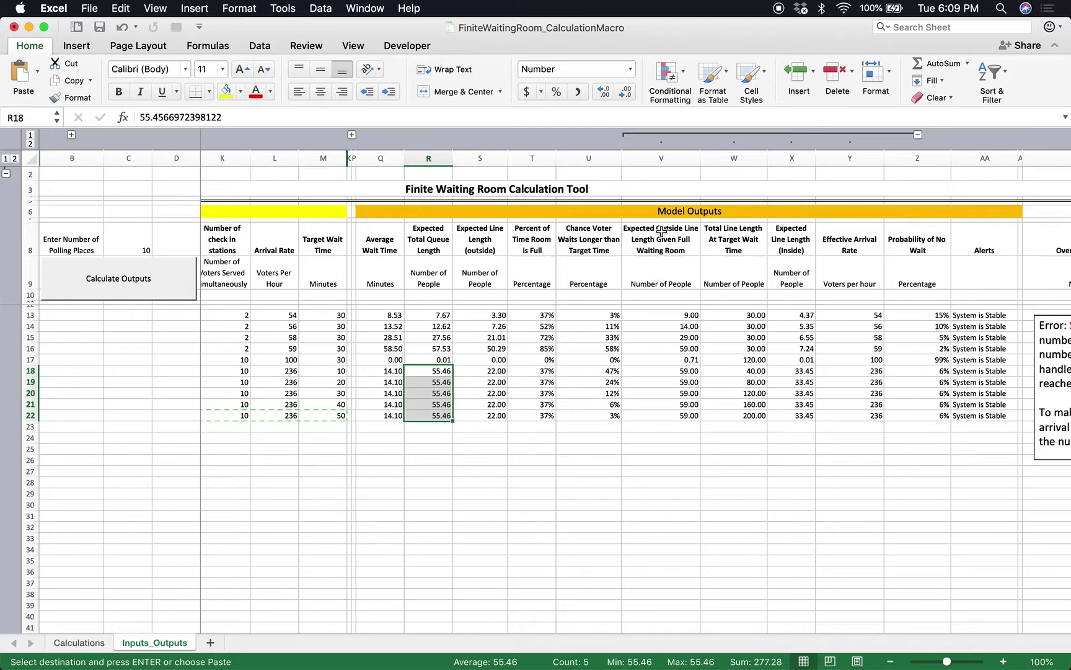
pyautogui.moveTo(663, 232); pyautogui.dragTo(856, 236)
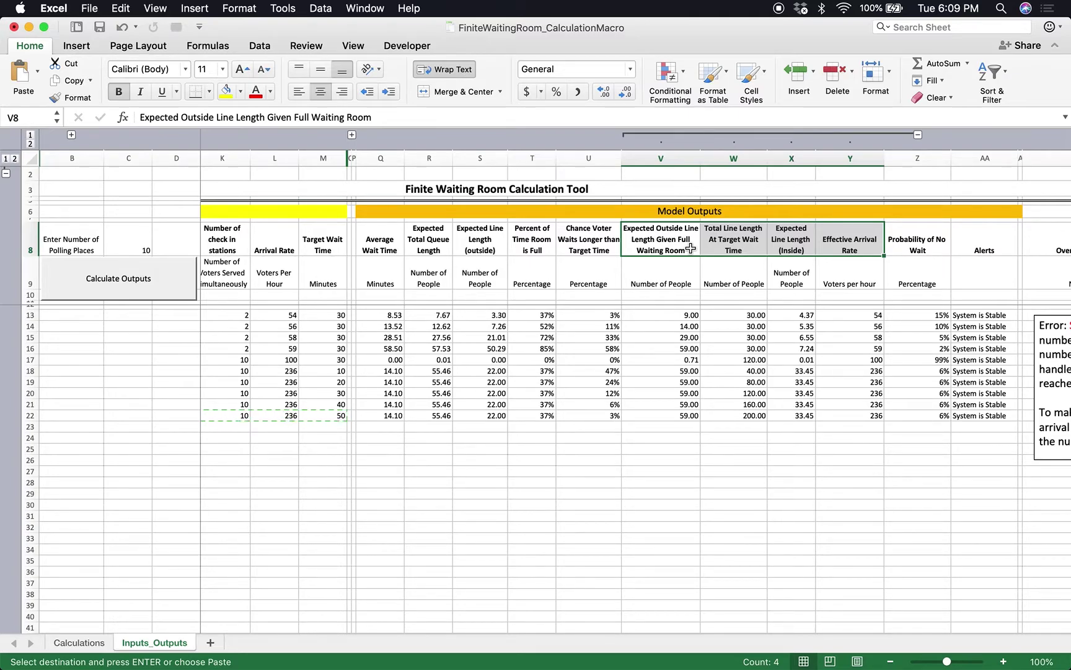
pyautogui.moveTo(537, 314); pyautogui.dragTo(532, 416)
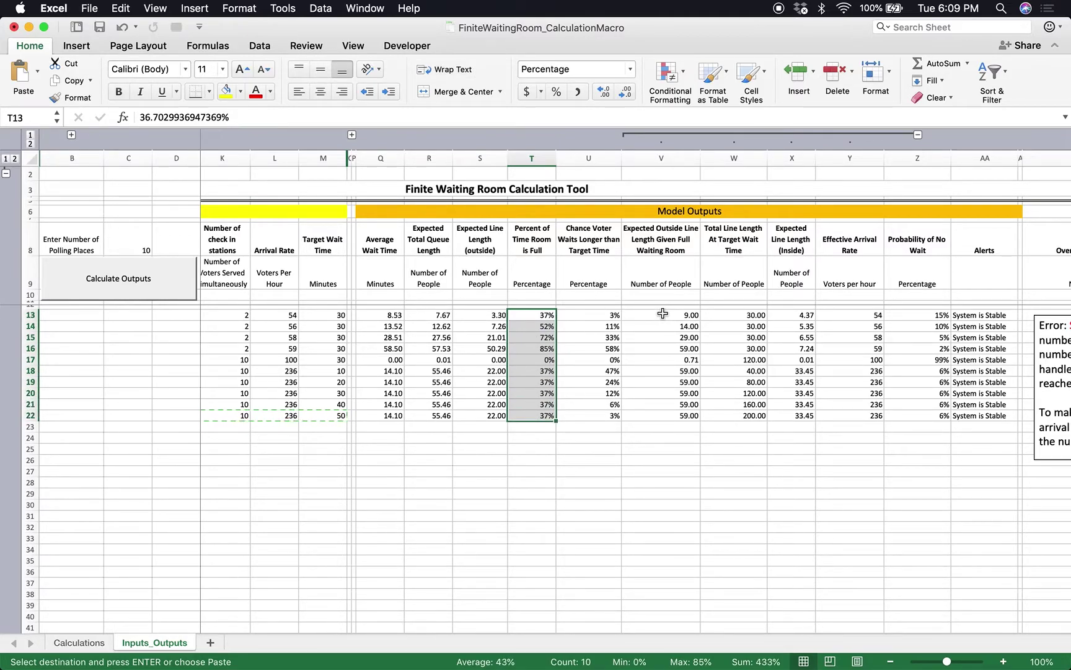
pyautogui.hscroll(-5, 657, 314)
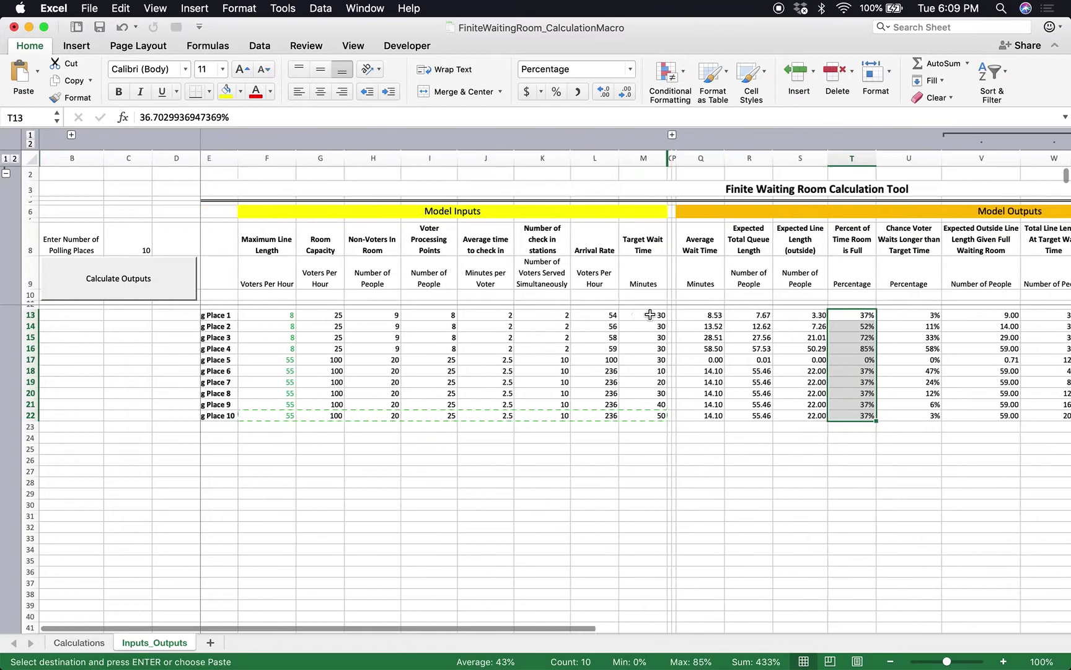
pyautogui.hscroll(-1, 650, 315)
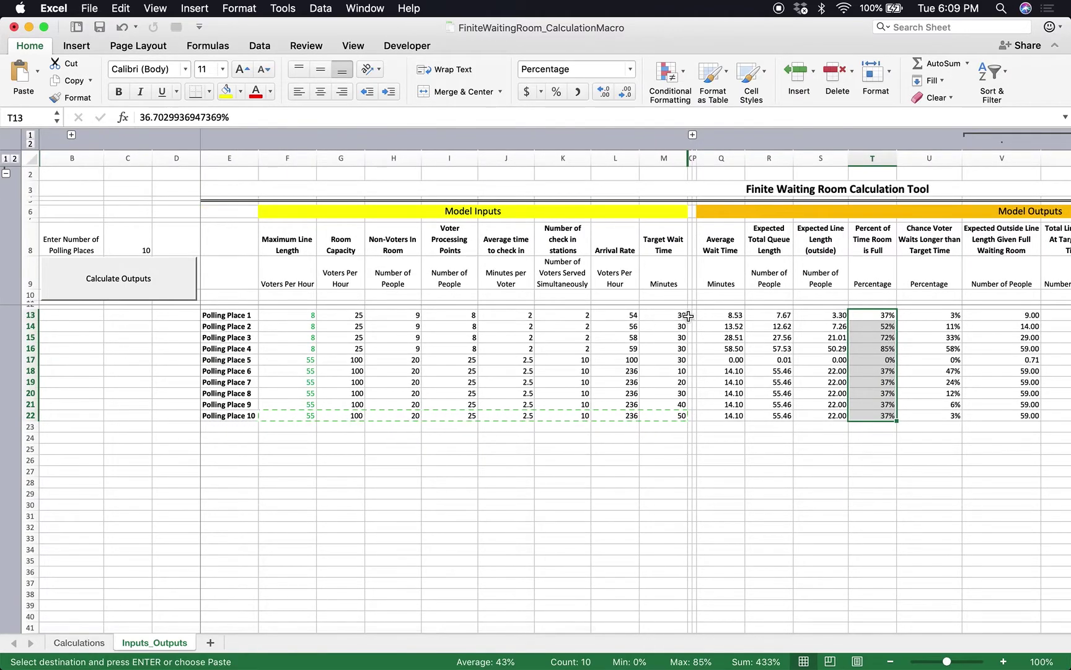
pyautogui.click(718, 315)
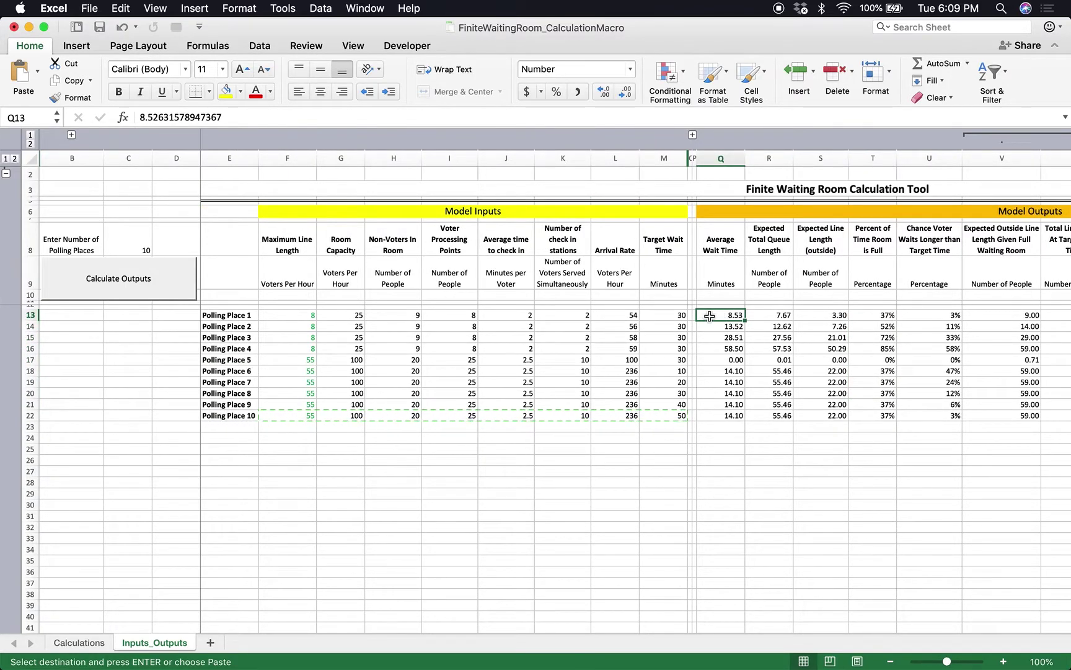
pyautogui.click(757, 317)
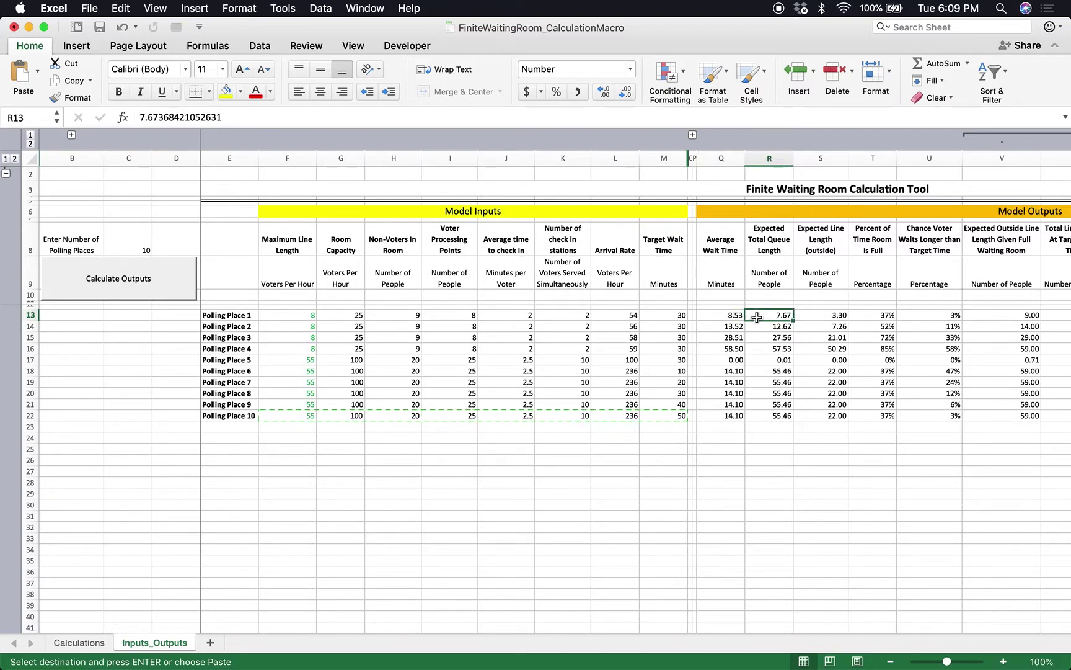
pyautogui.click(811, 314)
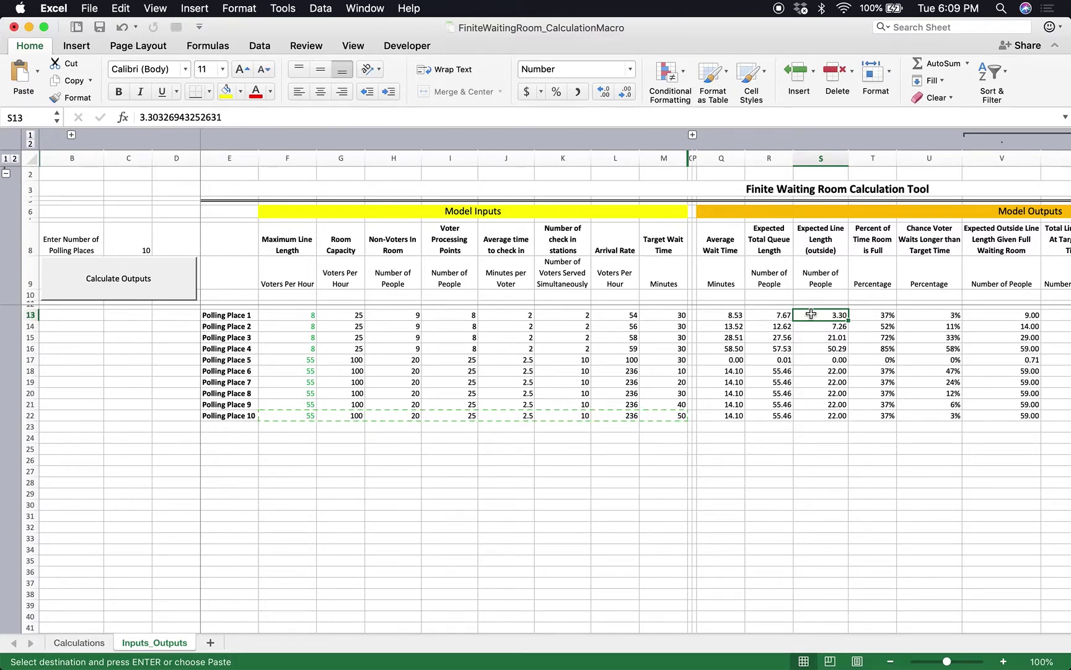
pyautogui.click(866, 315)
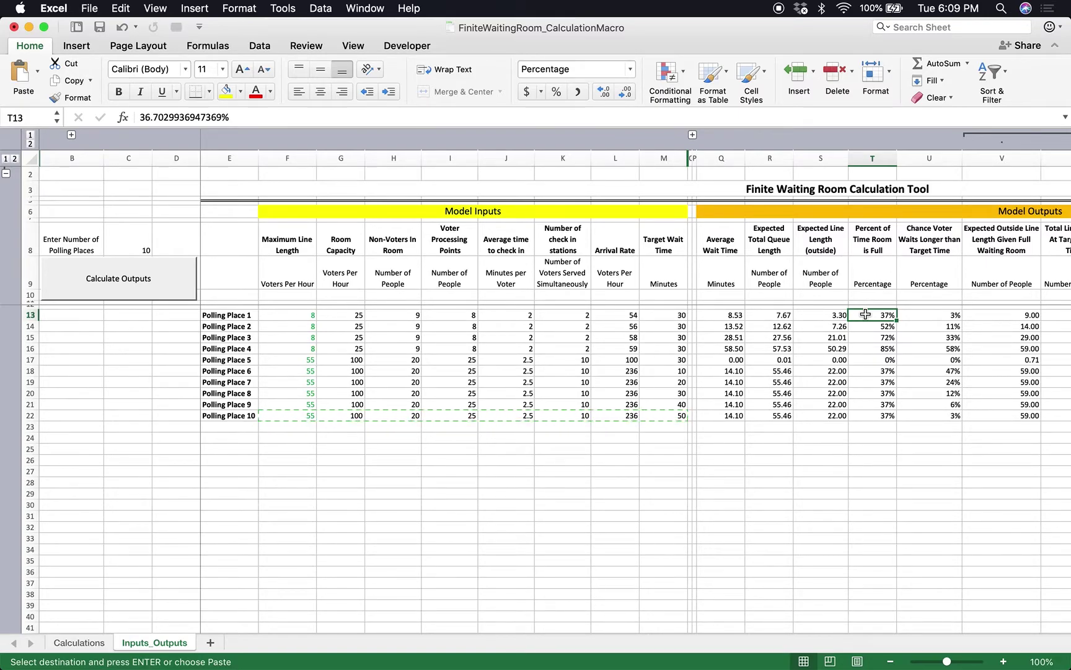
pyautogui.click(982, 315)
pyautogui.hscroll(1, 982, 316)
pyautogui.hscroll(5, 982, 316)
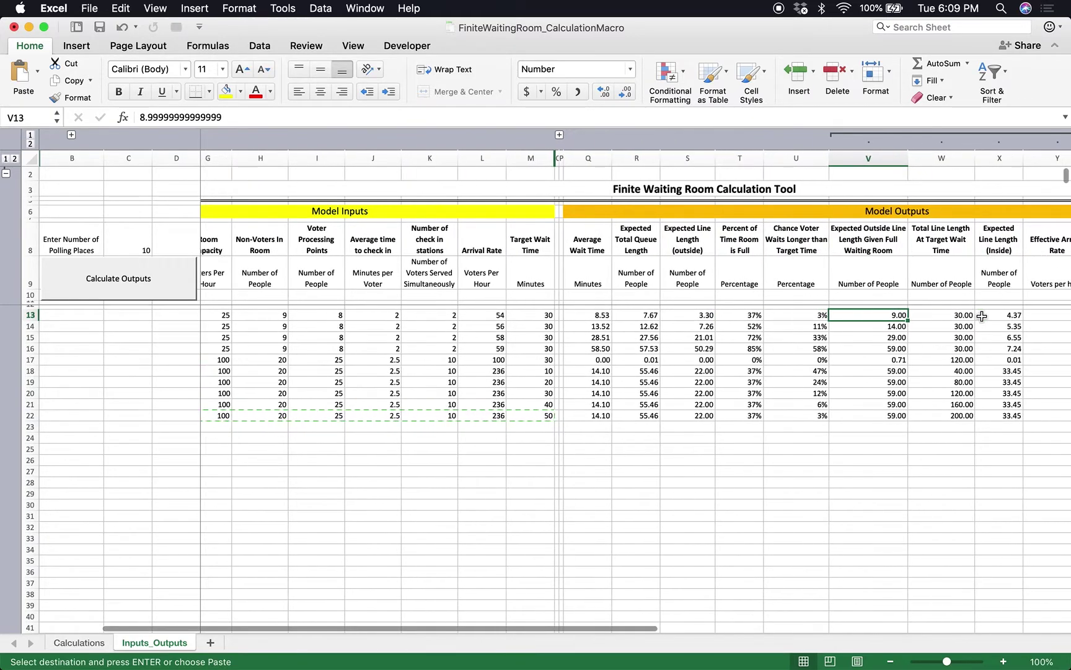
pyautogui.click(686, 315)
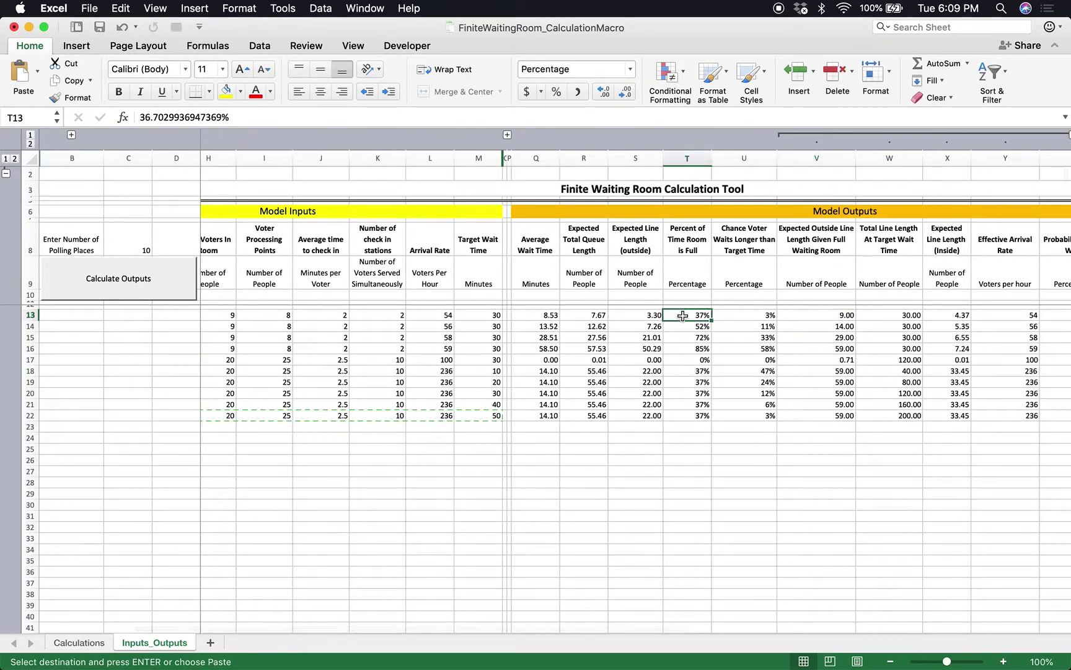
pyautogui.click(819, 316)
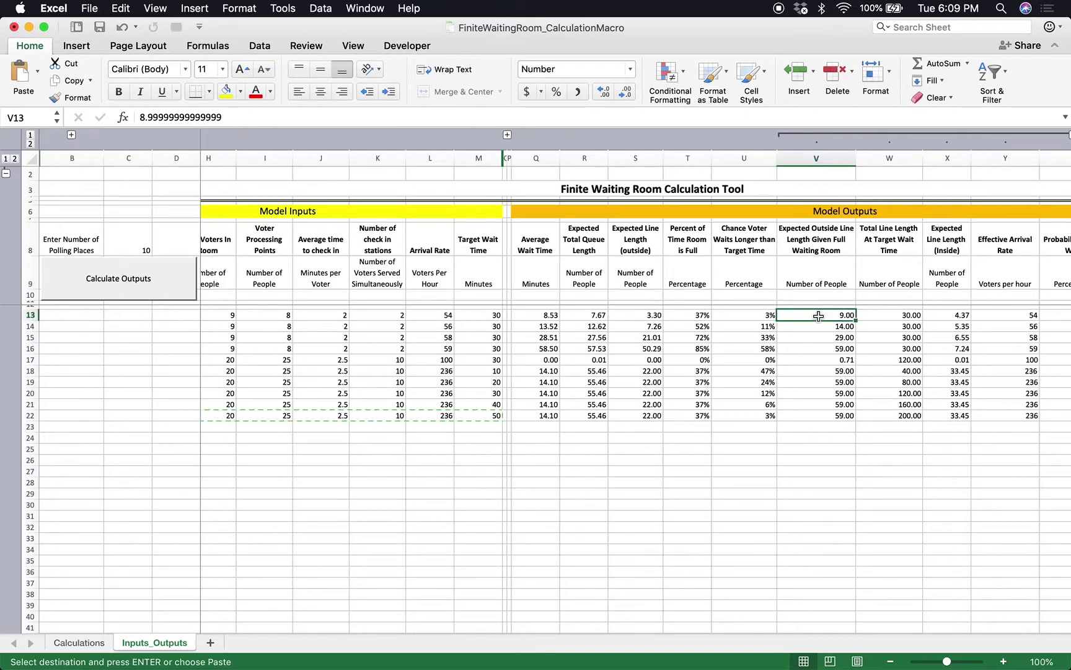
pyautogui.hscroll(2, 818, 316)
pyautogui.click(821, 250)
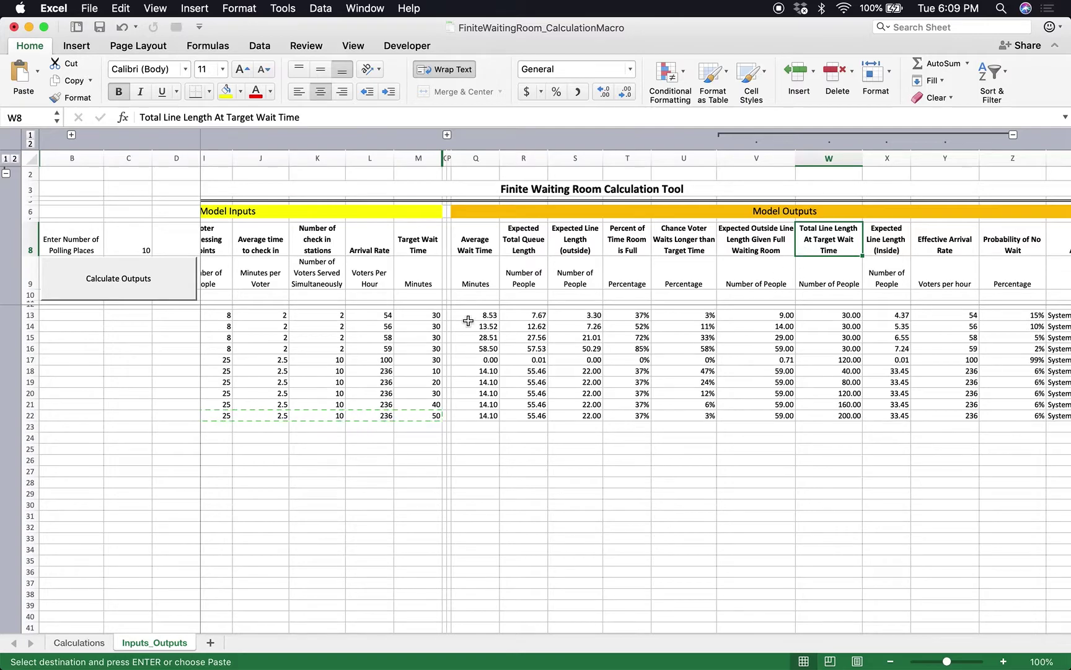
pyautogui.moveTo(430, 317); pyautogui.dragTo(421, 347)
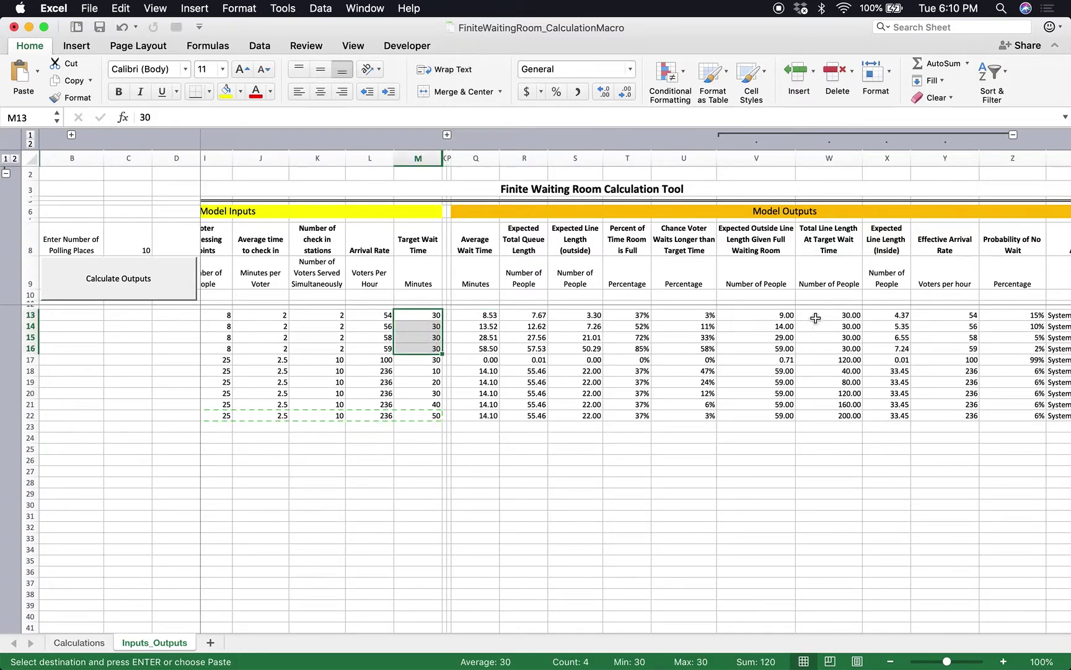
pyautogui.moveTo(817, 315); pyautogui.dragTo(819, 348)
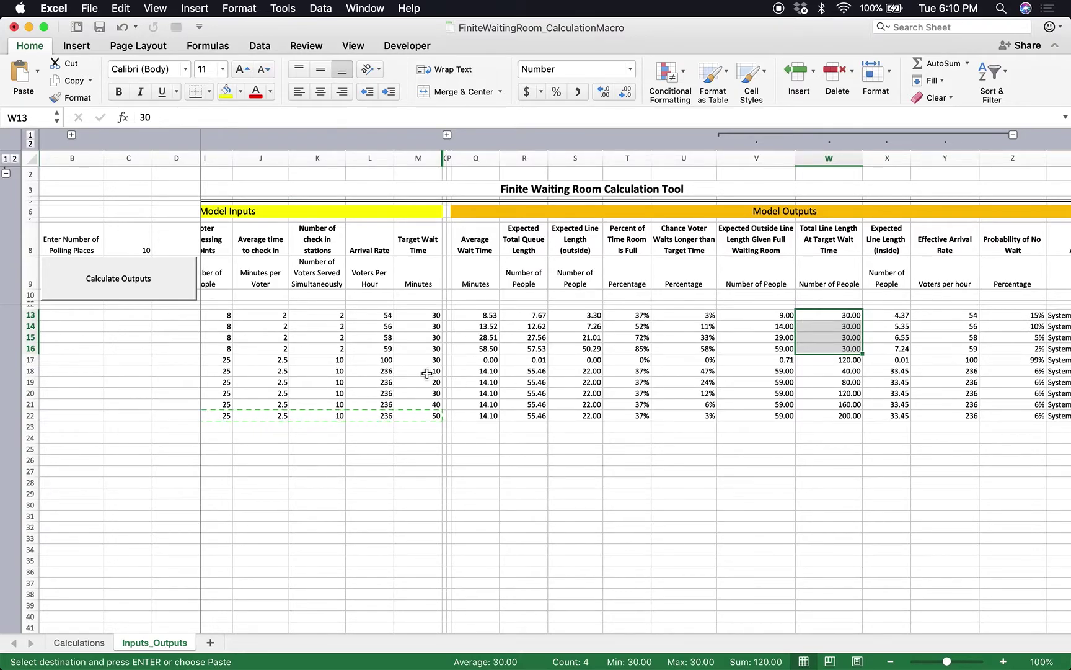
pyautogui.hscroll(-8, 427, 373)
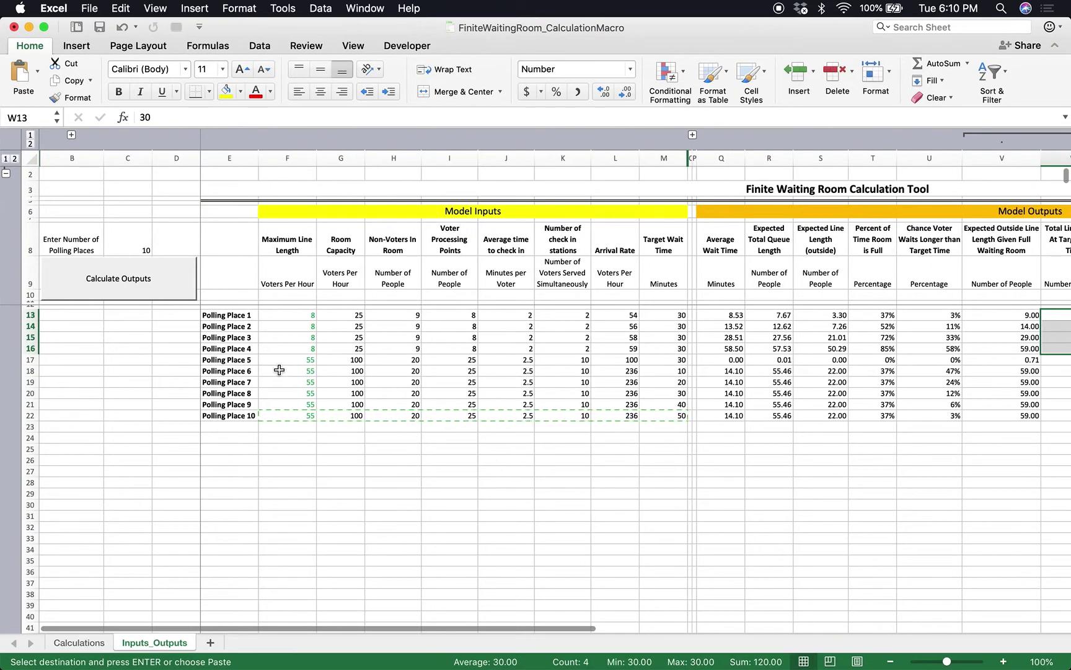
pyautogui.moveTo(279, 370)
pyautogui.mouseDown()
pyautogui.moveTo(643, 421)
pyautogui.moveTo(658, 413)
pyautogui.mouseUp()
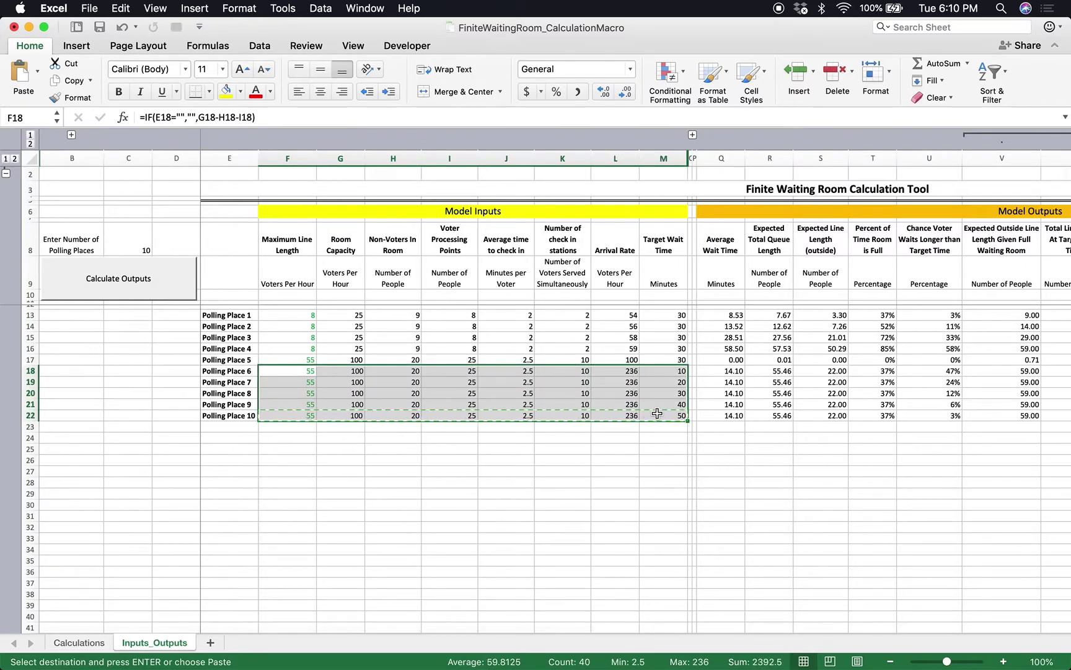
pyautogui.hscroll(5, 713, 409)
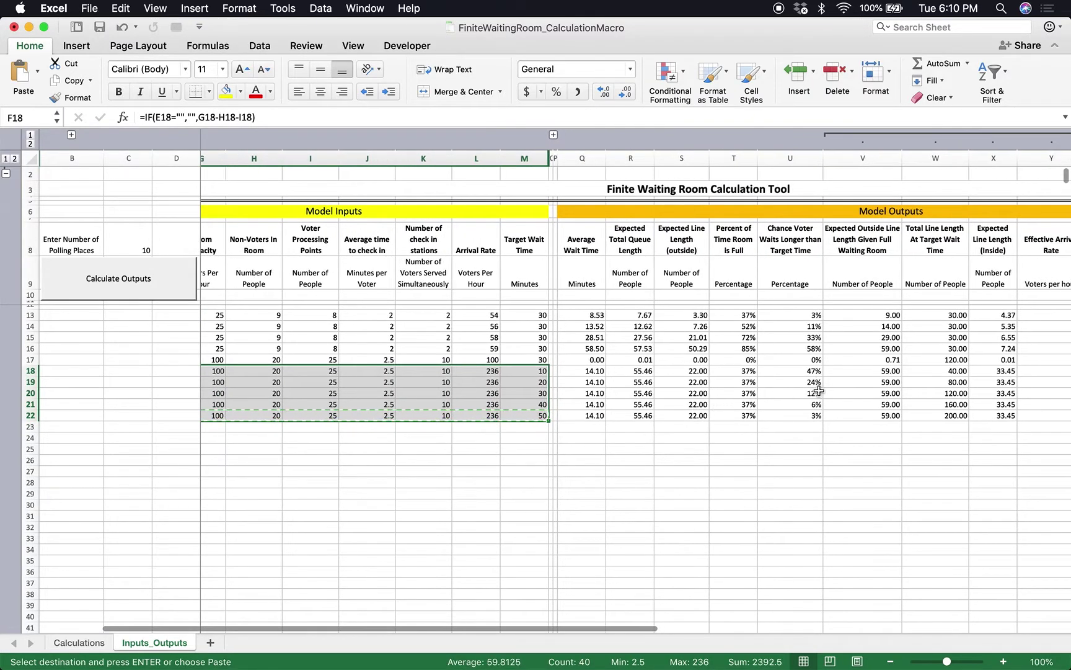
pyautogui.click(927, 371)
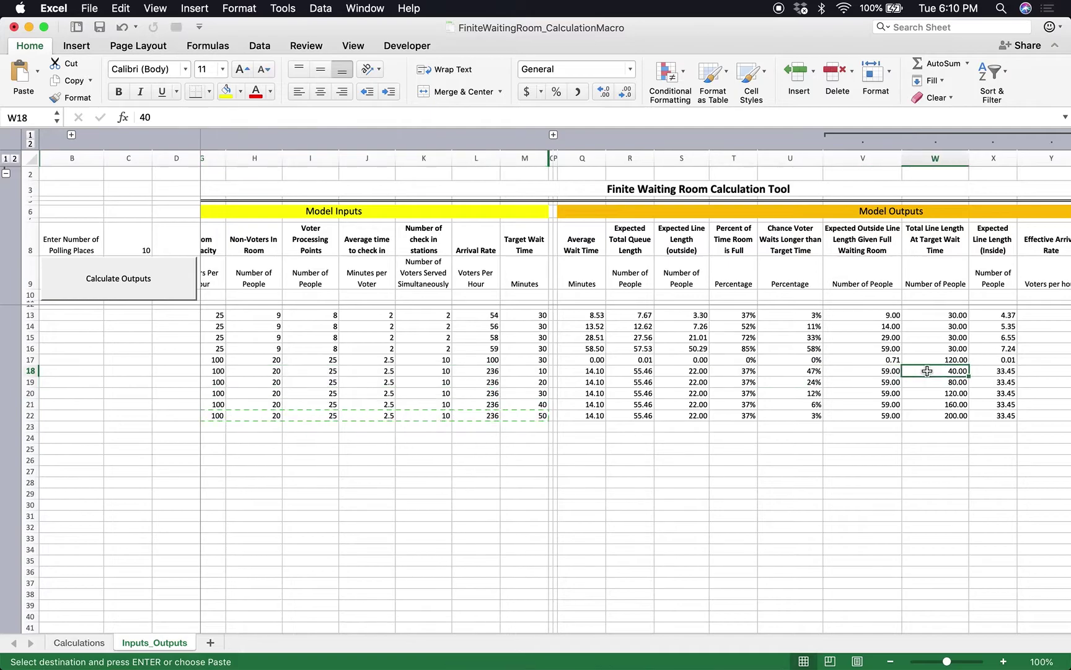
pyautogui.moveTo(933, 371)
pyautogui.mouseDown()
pyautogui.moveTo(933, 415)
pyautogui.moveTo(936, 371)
pyautogui.mouseUp()
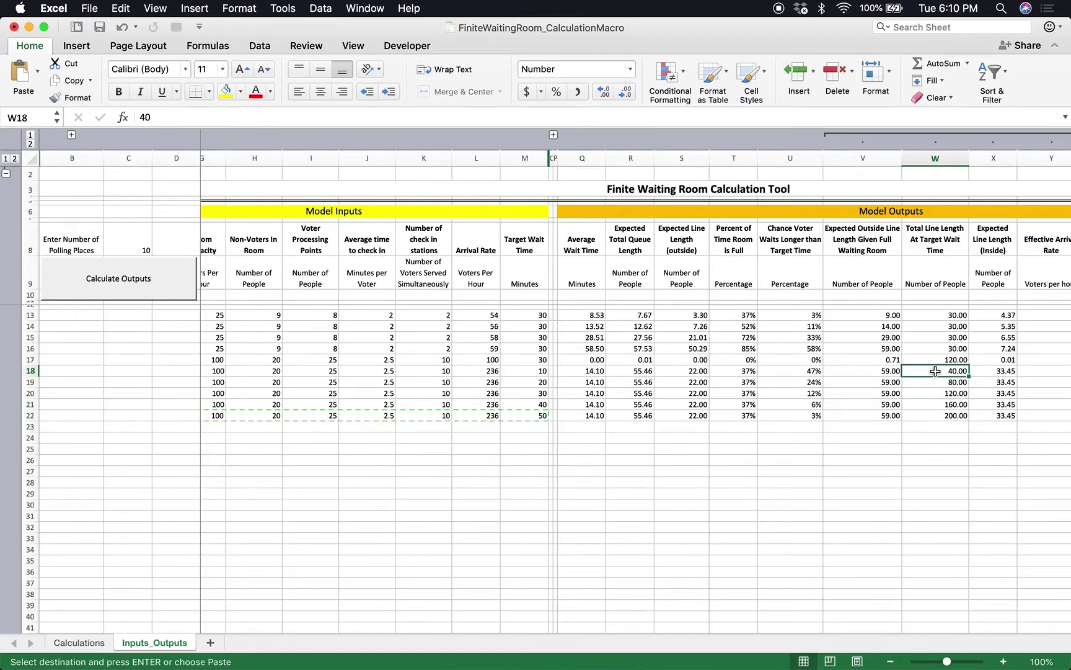
pyautogui.keyDown('super'); pyautogui.click(523, 372); pyautogui.keyUp('super')
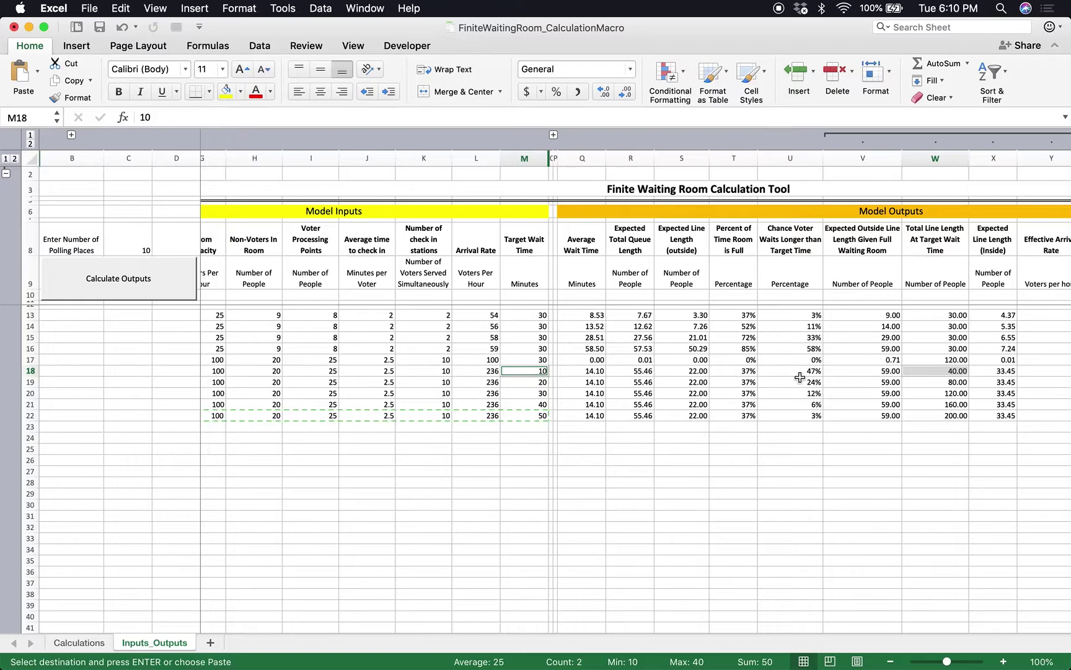
pyautogui.click(934, 415)
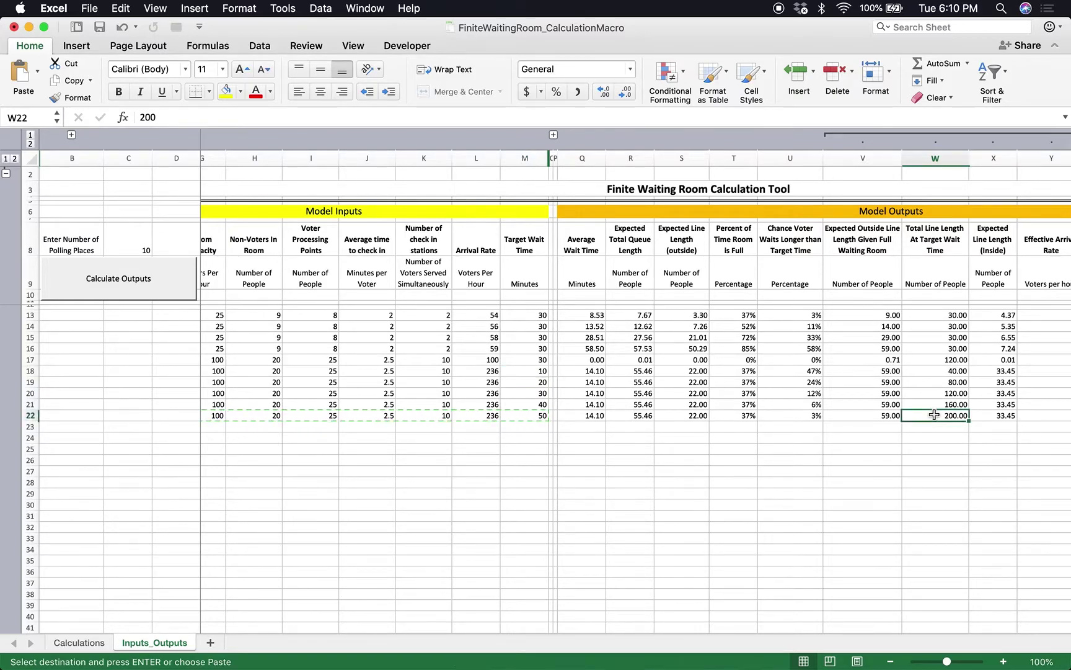
pyautogui.keyDown('super'); pyautogui.click(528, 415); pyautogui.keyUp('super')
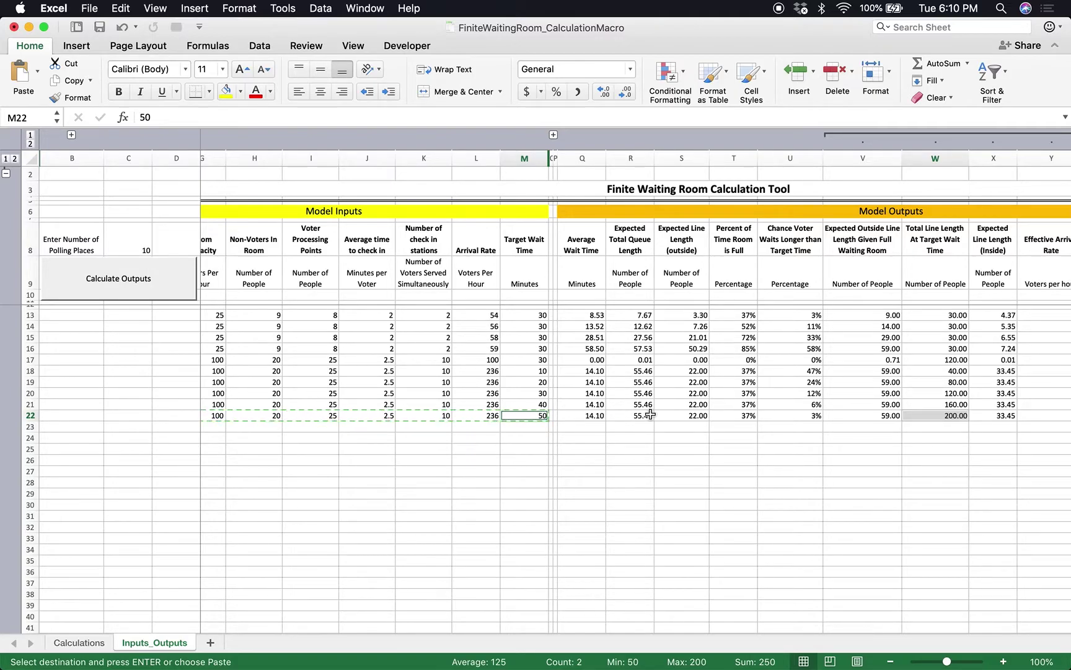
pyautogui.hscroll(2, 650, 414)
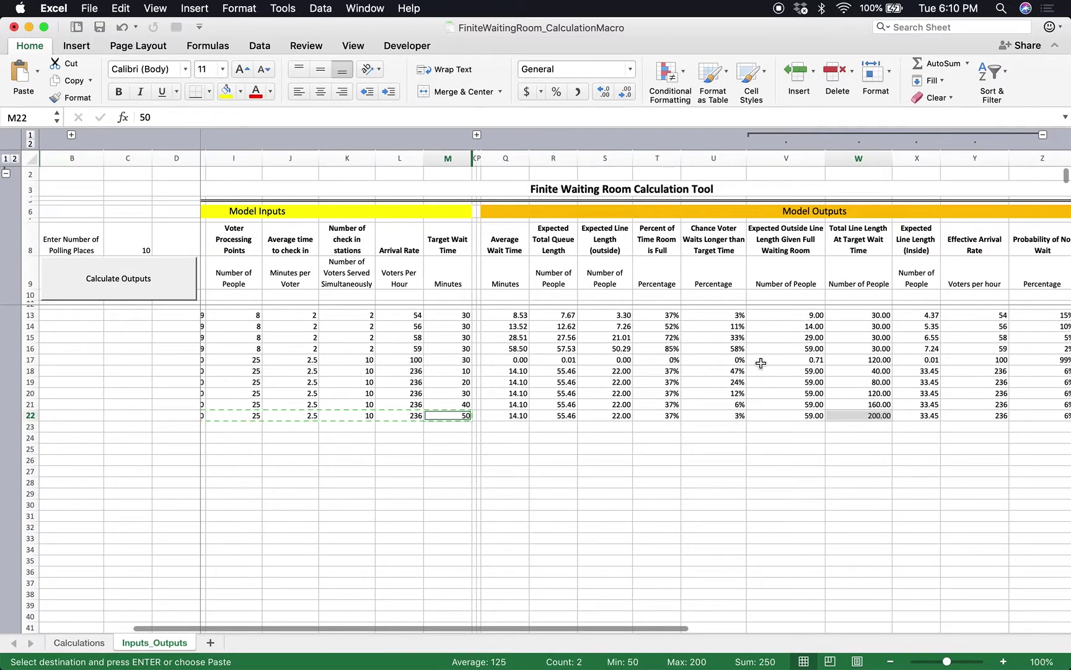
pyautogui.click(916, 248)
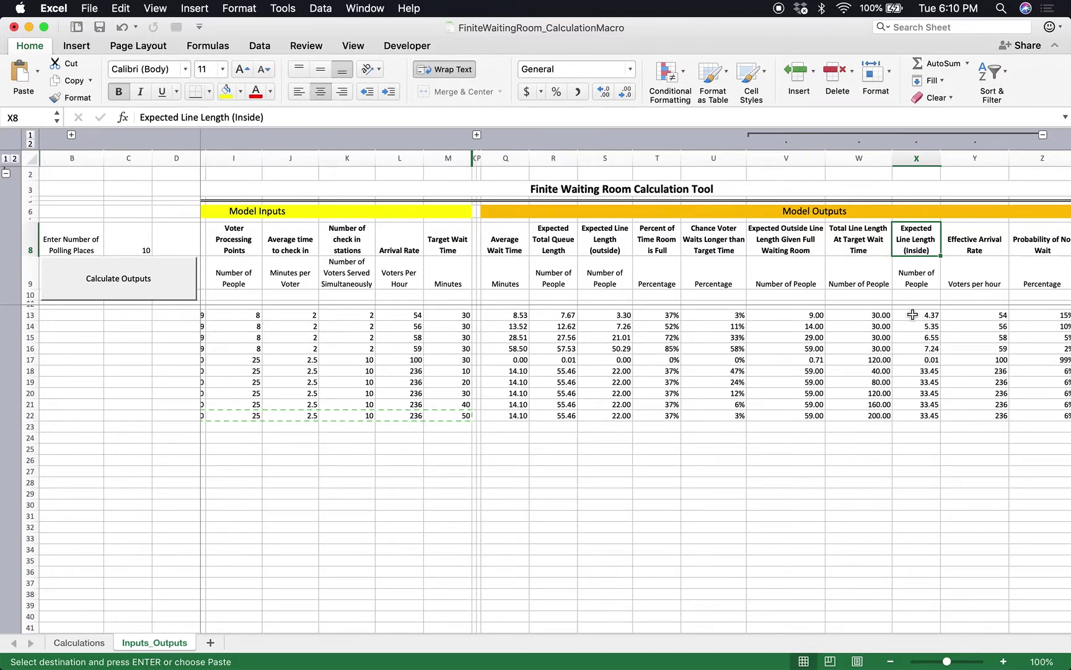
pyautogui.click(913, 315)
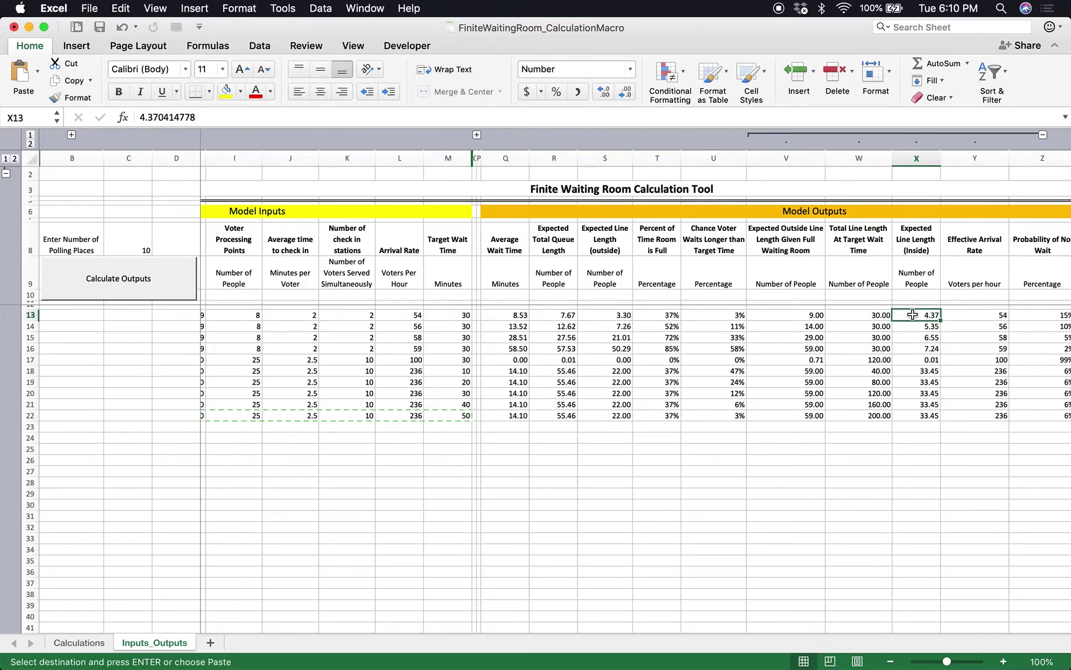
pyautogui.keyDown('super'); pyautogui.click(600, 316); pyautogui.keyUp('super')
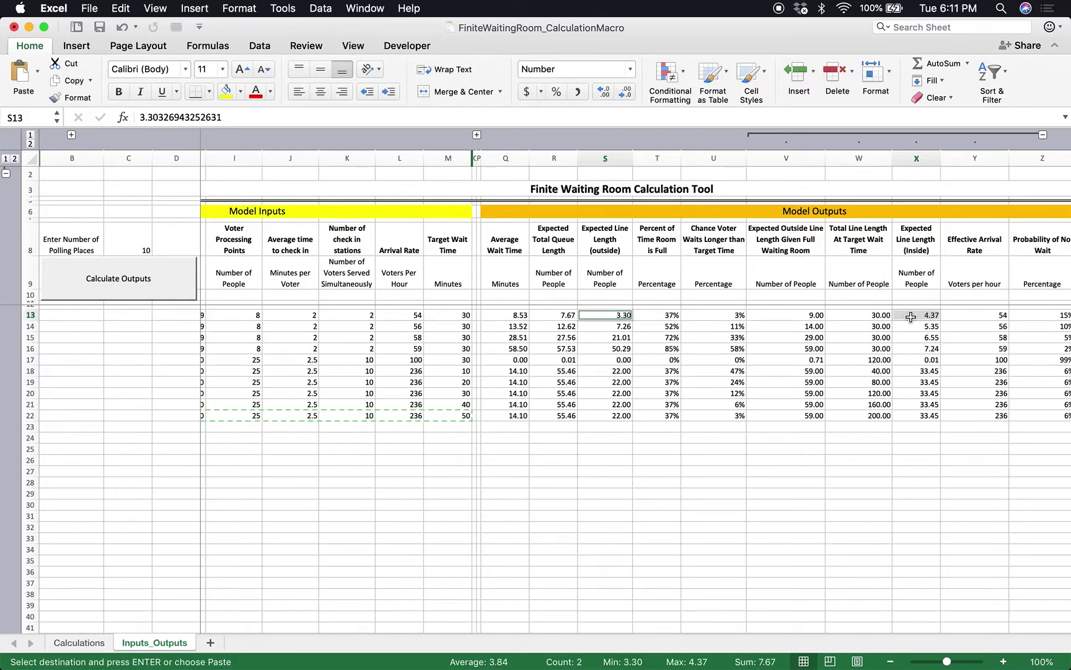
pyautogui.hscroll(2, 932, 325)
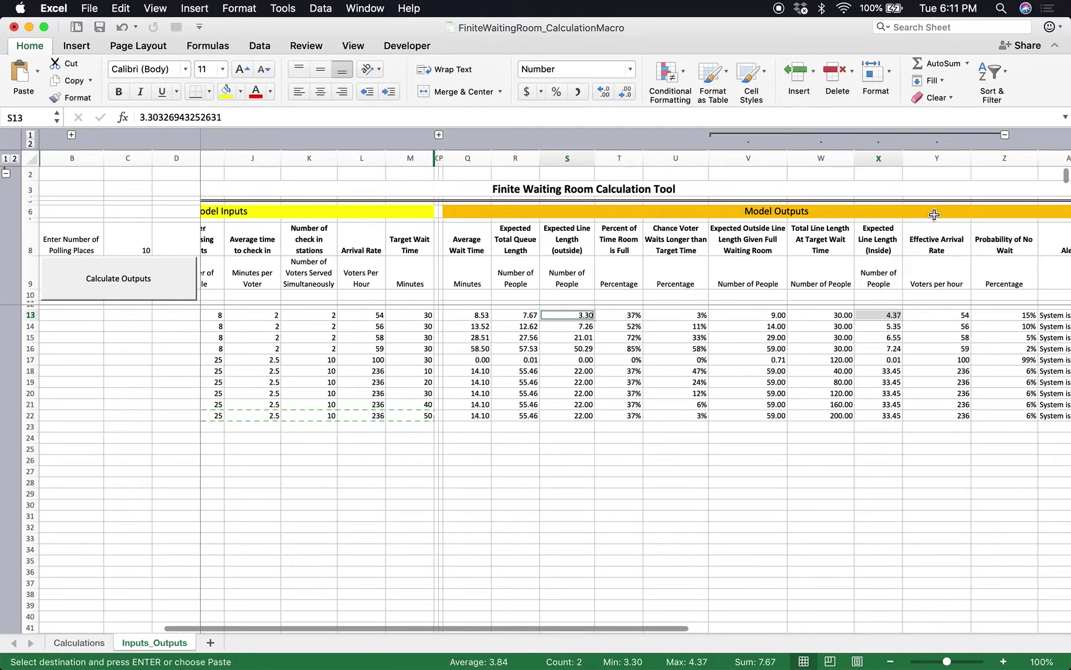
pyautogui.click(934, 235)
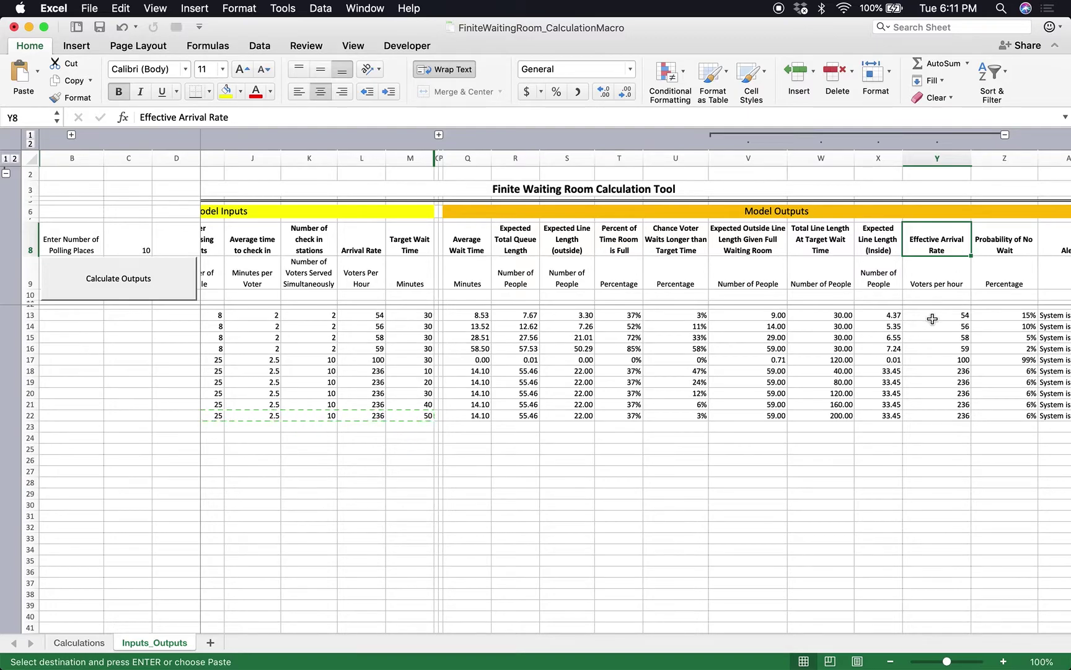
pyautogui.moveTo(933, 319); pyautogui.dragTo(937, 410)
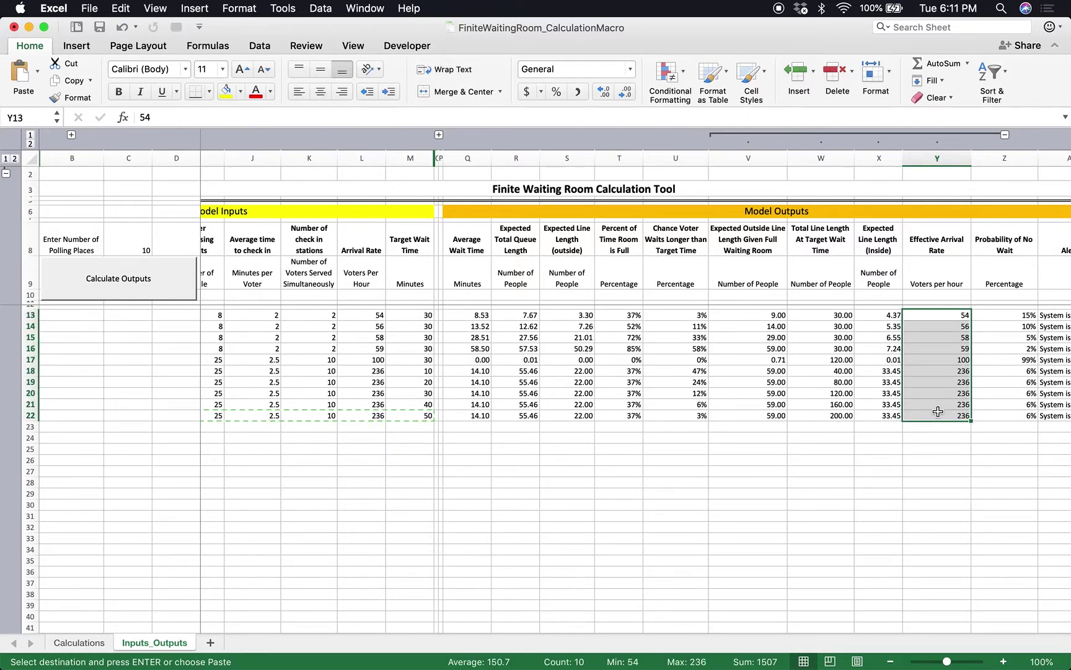
# Collapse the grouped output columns V–Y and scroll back left to column E
pyautogui.click(1005, 134)
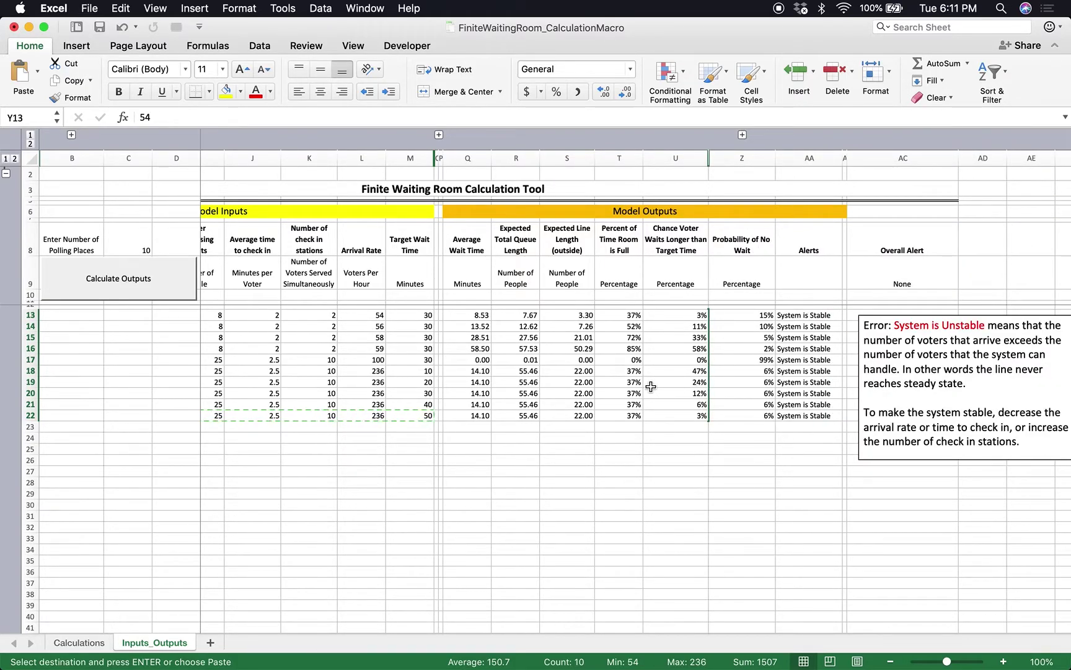
pyautogui.hscroll(-5, 650, 387)
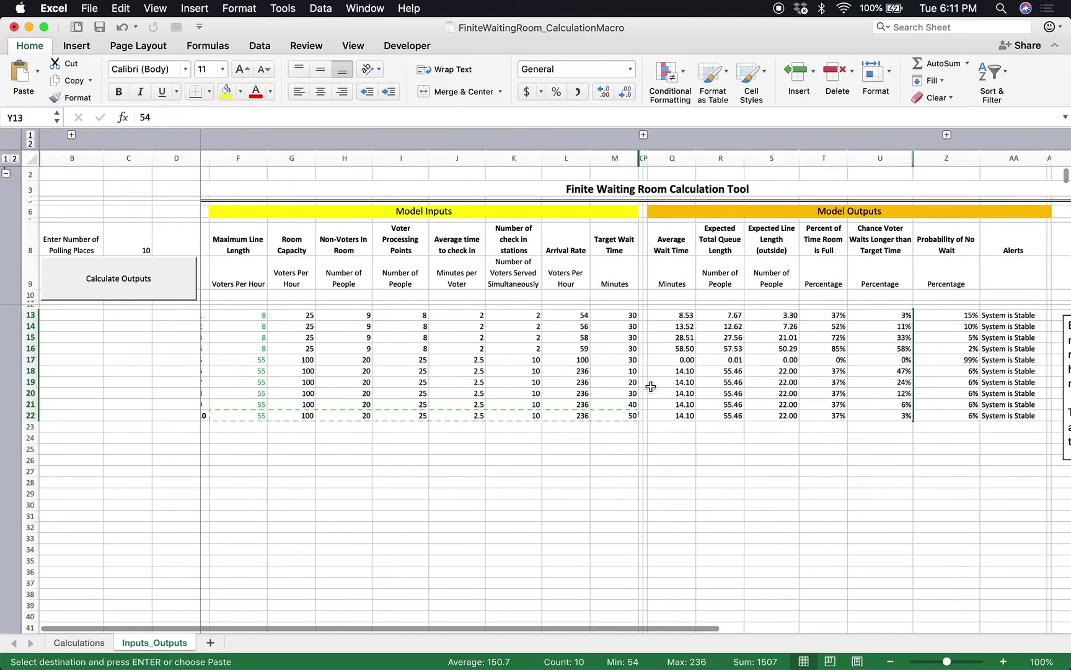
pyautogui.hscroll(-3, 650, 387)
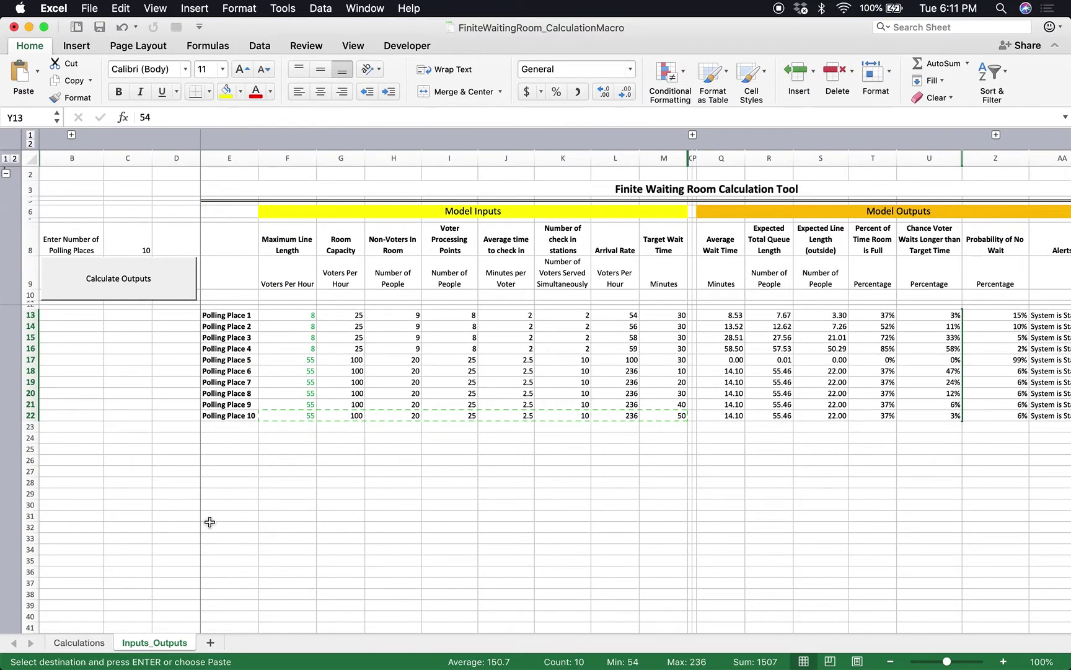
pyautogui.click(84, 645)
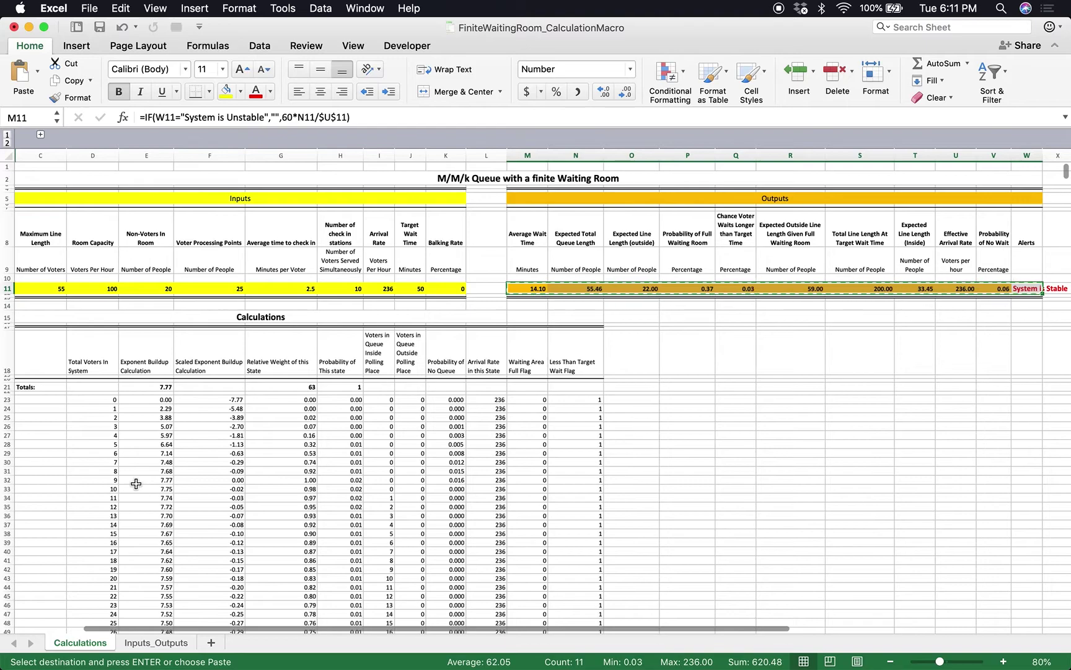
pyautogui.click(155, 644)
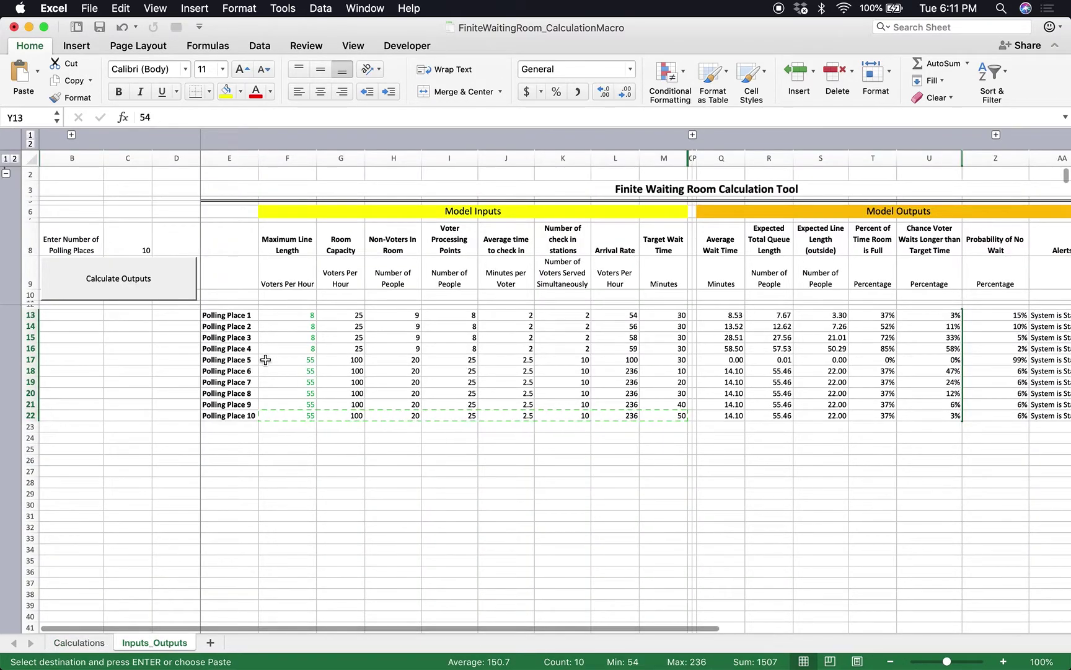